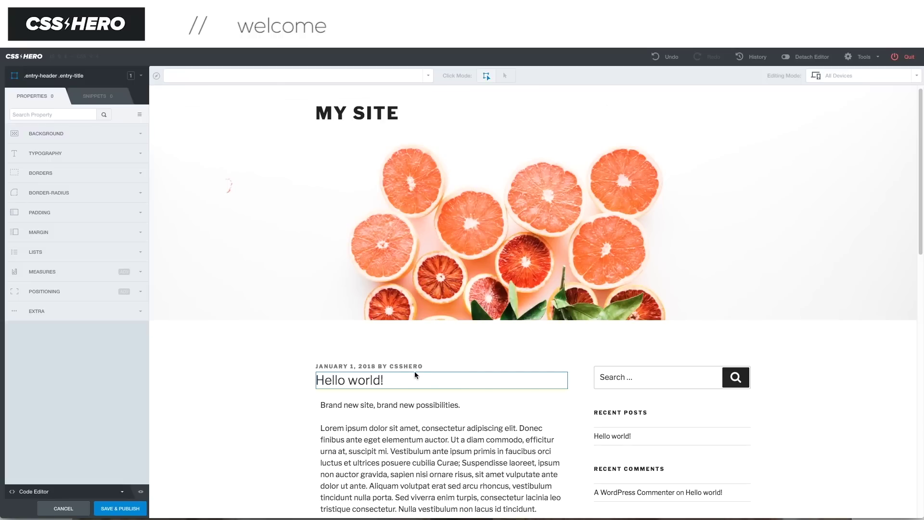
Set the Hello world! title to a 100px font size with an 8px line height
left_click(377, 381)
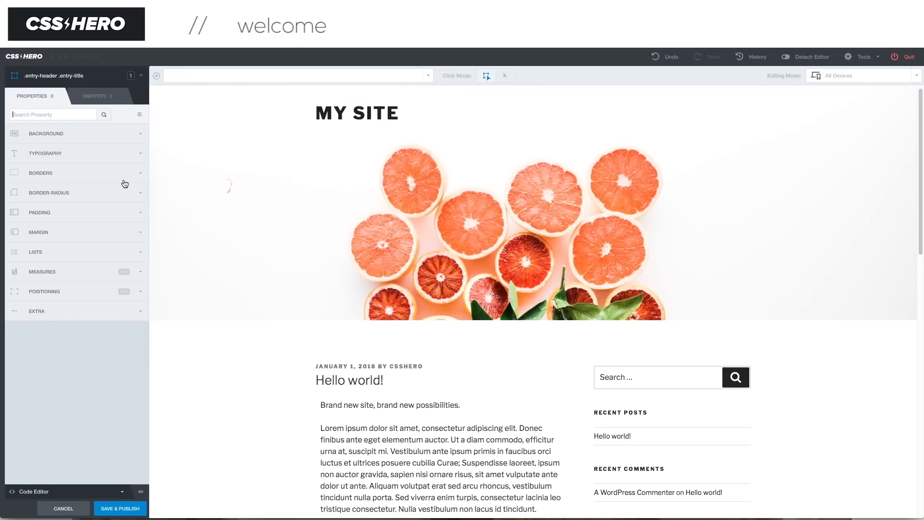
left_click(140, 153)
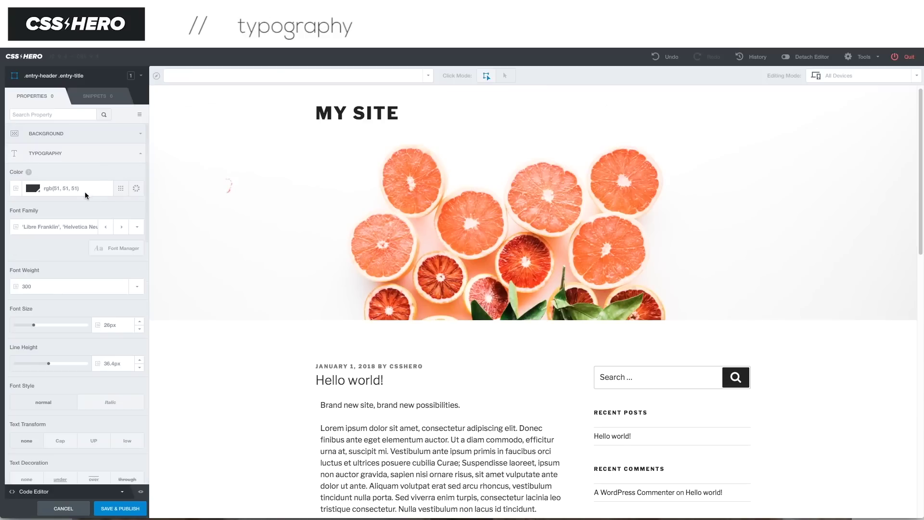
scroll(83, 192, "down", 2)
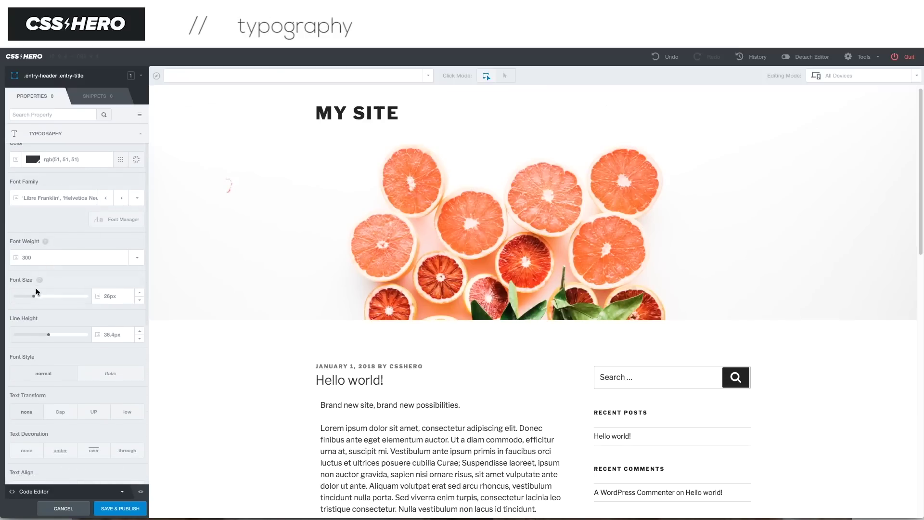
left_click_drag(34, 296, 82, 304)
left_click_drag(51, 336, 31, 331)
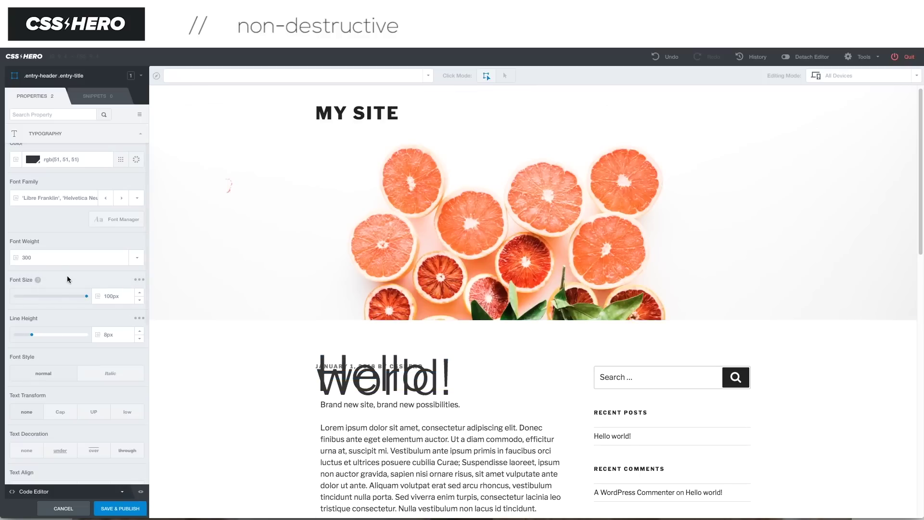
Reset the title's font size and line height to their defaults of 26px and 36.4px
left_click(136, 280)
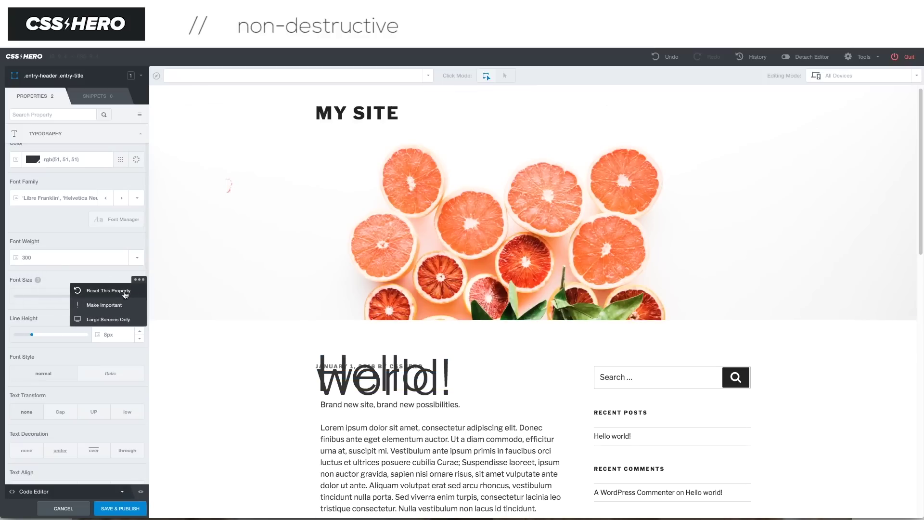
left_click(124, 291)
left_click(140, 318)
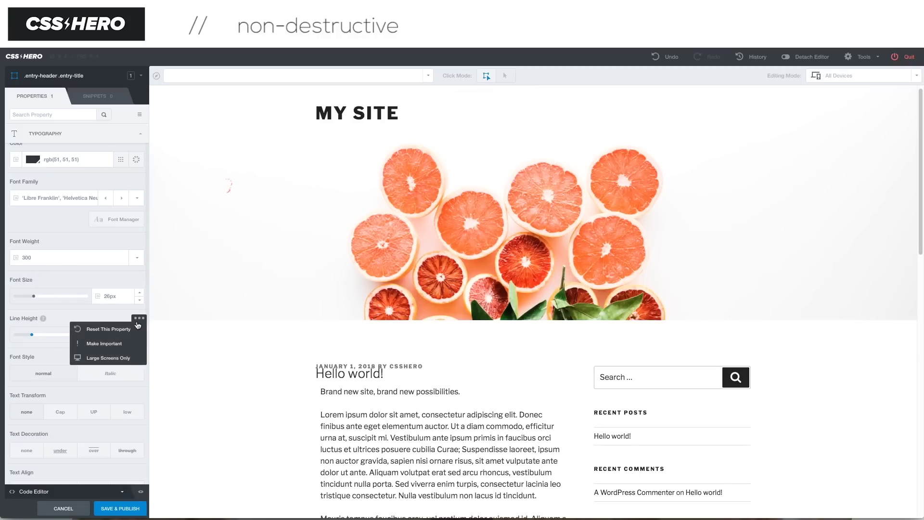
left_click(115, 330)
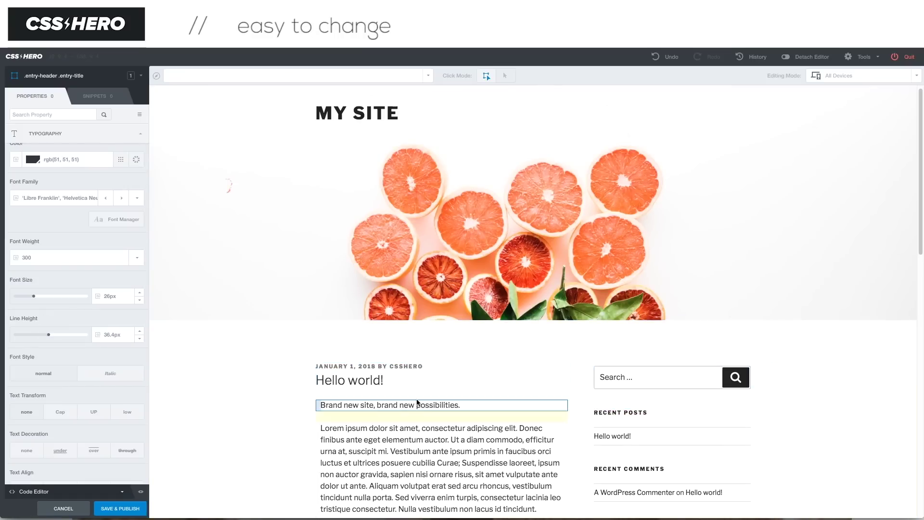
left_click(140, 133)
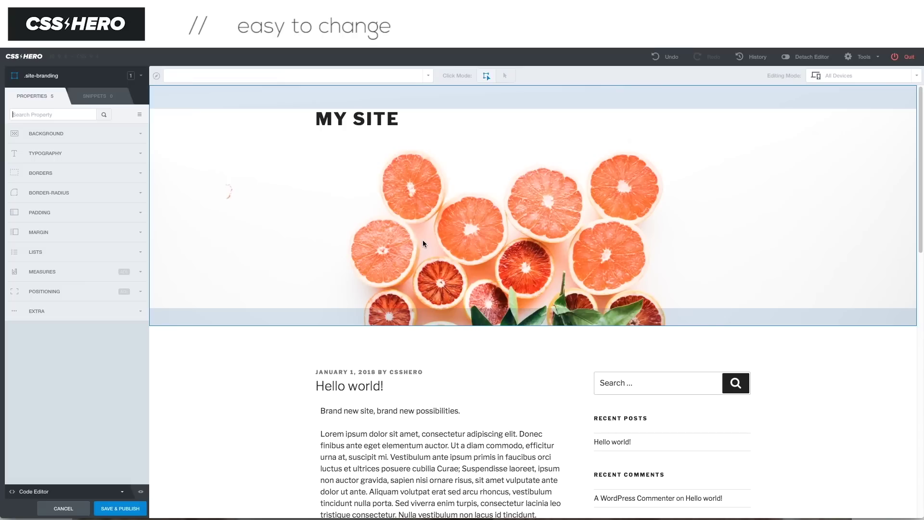
Browse Unsplash and apply the eagle photo at Extra-large size as the header background
left_click(139, 135)
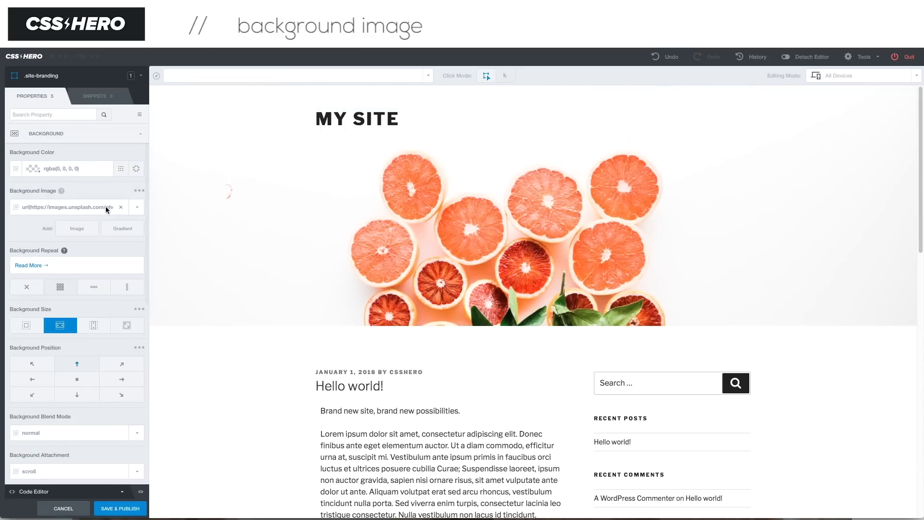
left_click(74, 231)
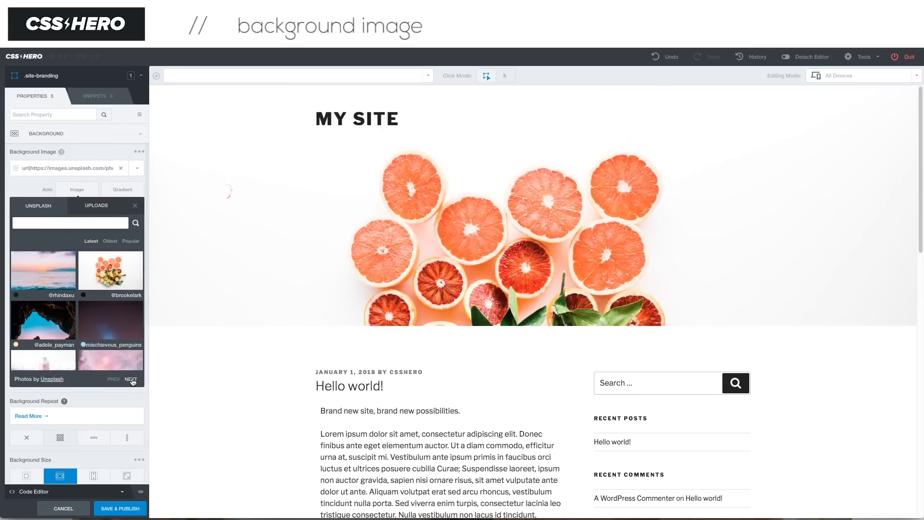
left_click(131, 380)
triple_click(131, 380)
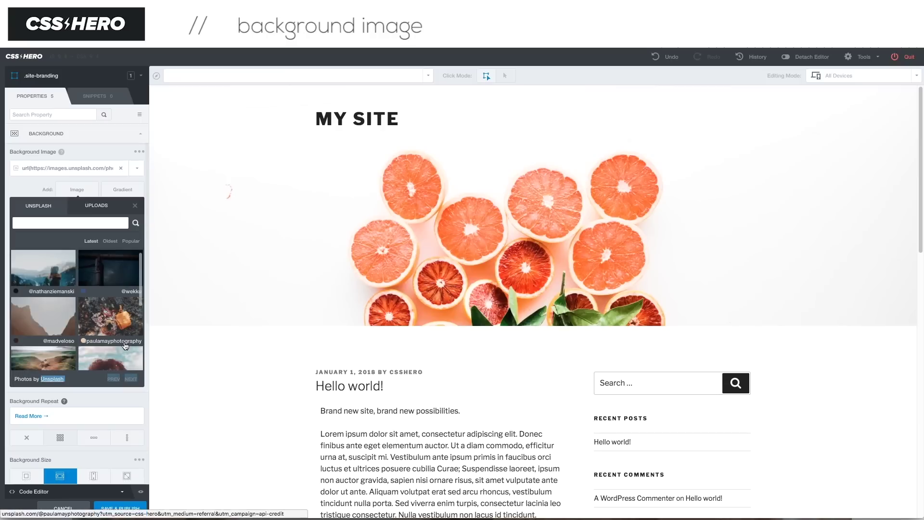
left_click(132, 380)
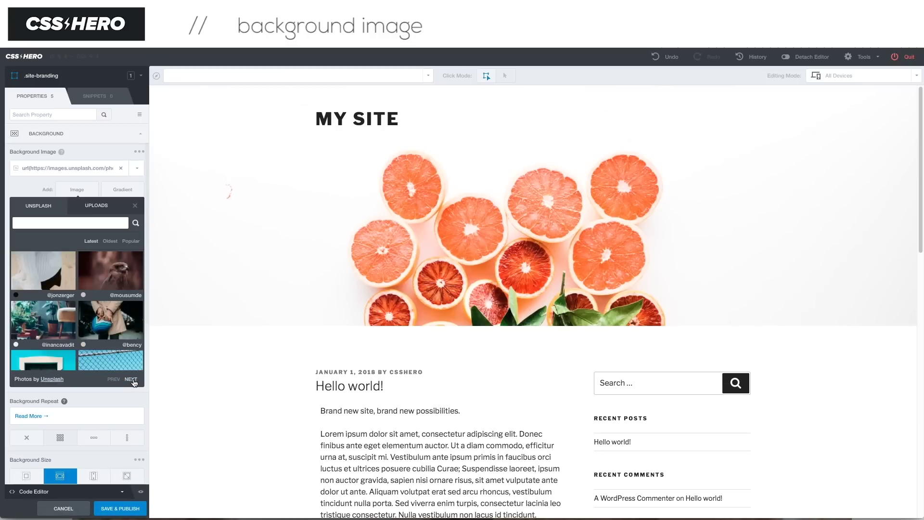
left_click(133, 380)
left_click(113, 380)
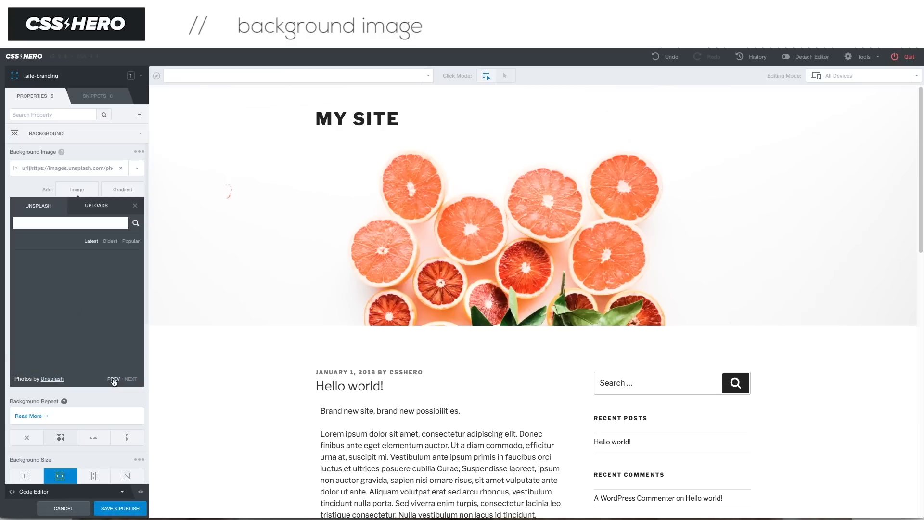
left_click(122, 279)
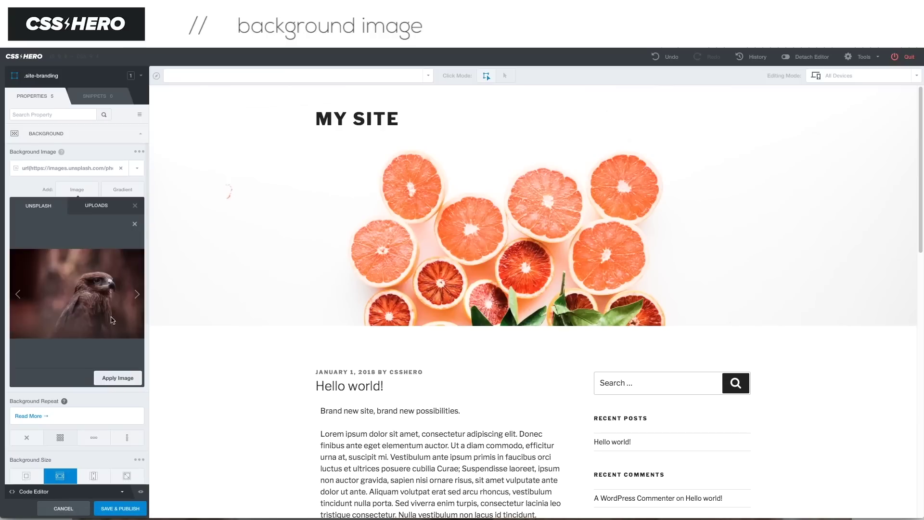
left_click(121, 378)
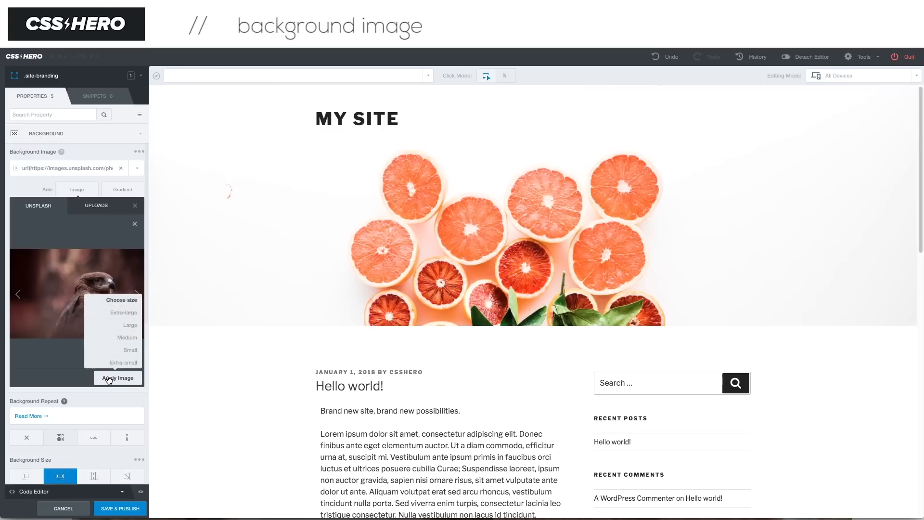
left_click(124, 312)
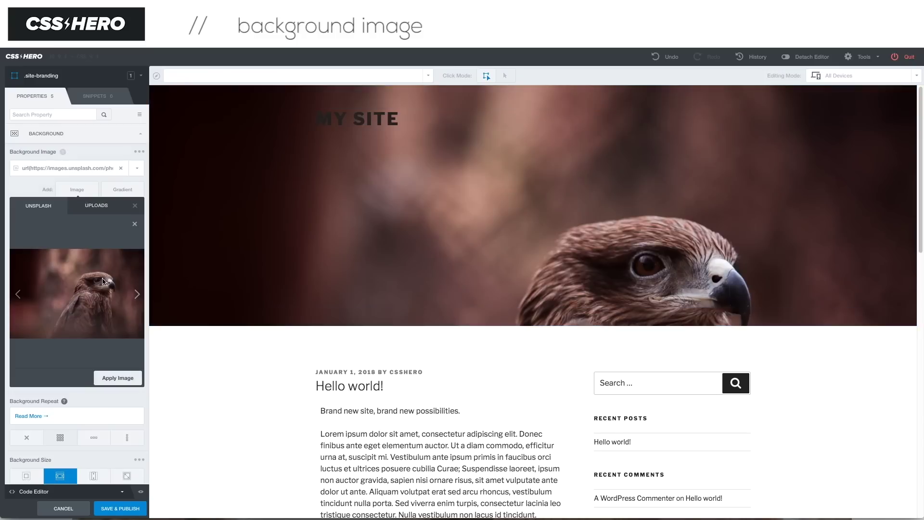
Set the header background position to center so the eagle's head is framed
scroll(102, 286, "down", 5)
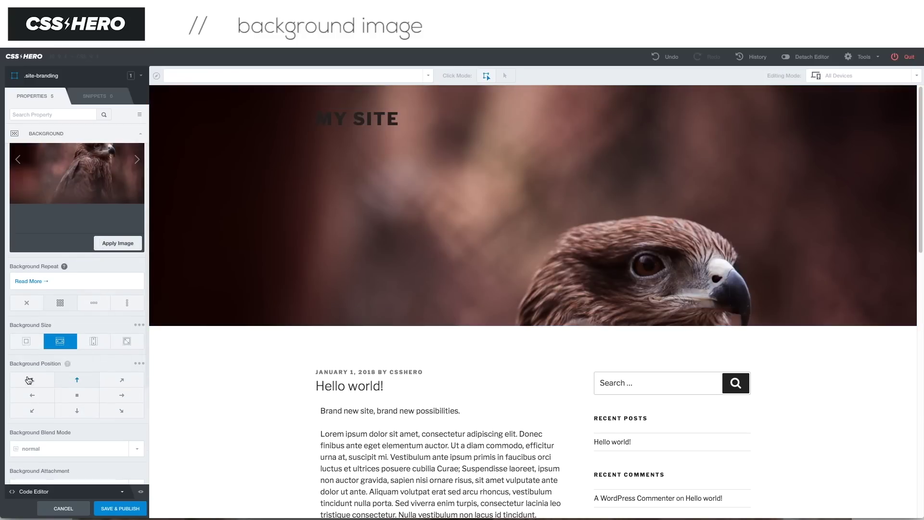
left_click(79, 398)
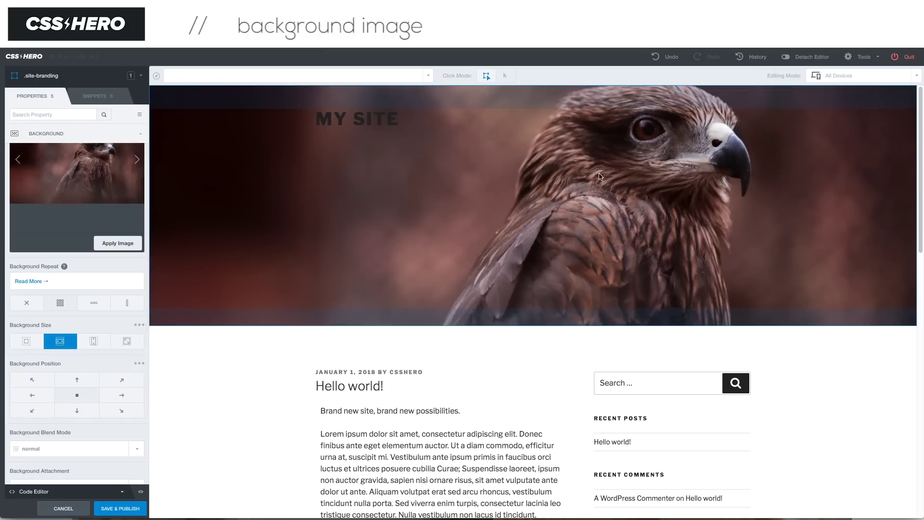
left_click(383, 126)
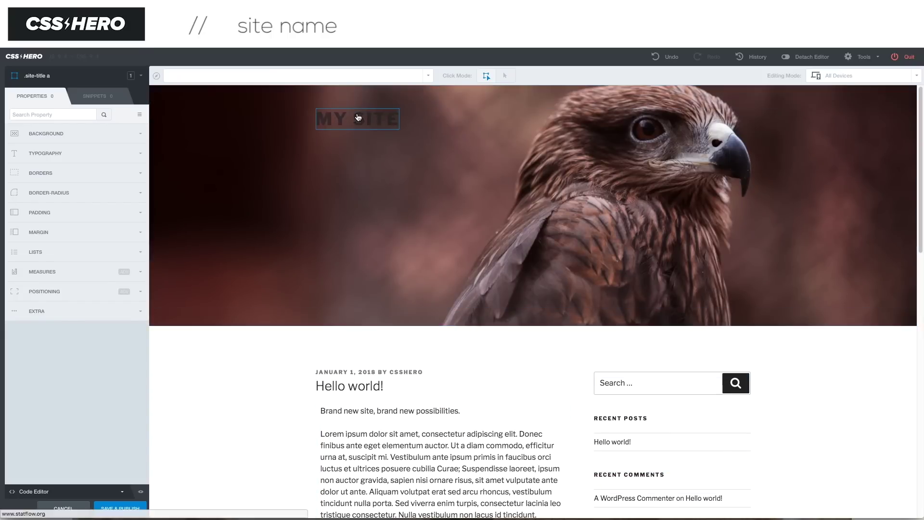
Change the MY SITE title text colour to white, rgb(255, 255, 255)
left_click(357, 118)
left_click(141, 153)
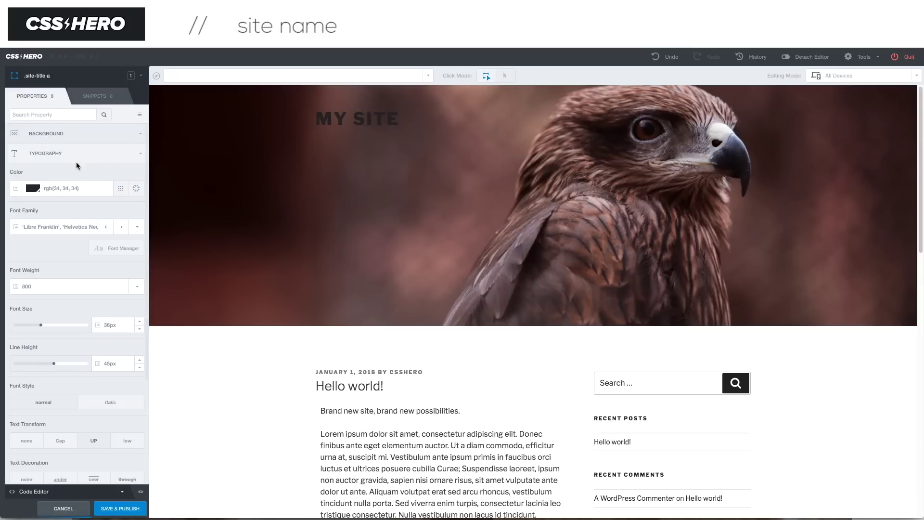
left_click(33, 188)
left_click_drag(36, 214, 1, 197)
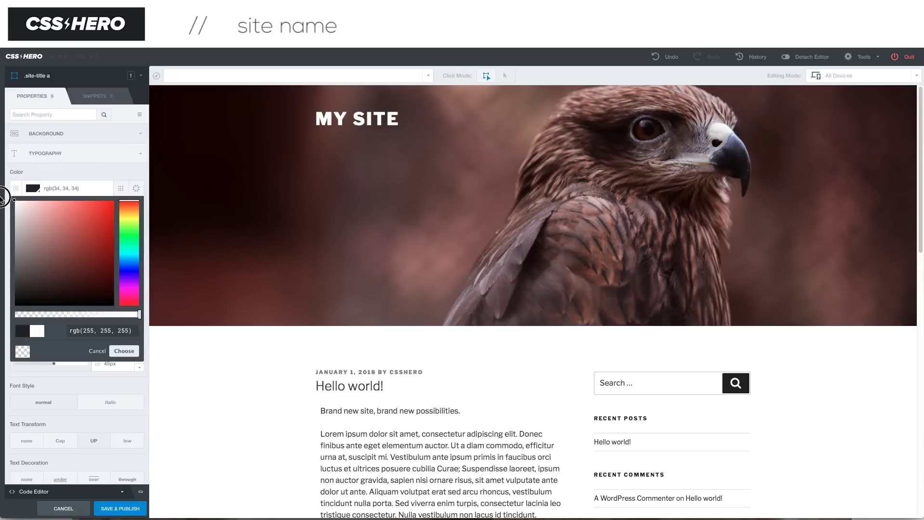
left_click(140, 154)
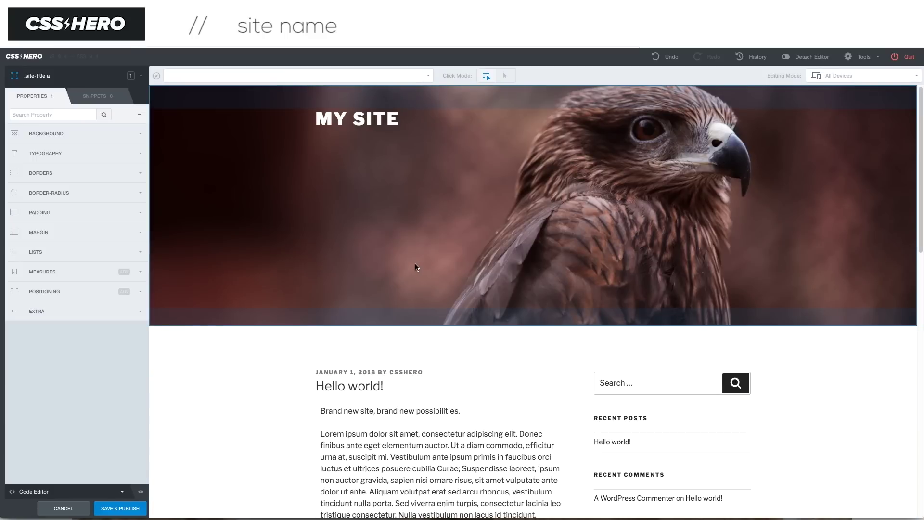
left_click(140, 134)
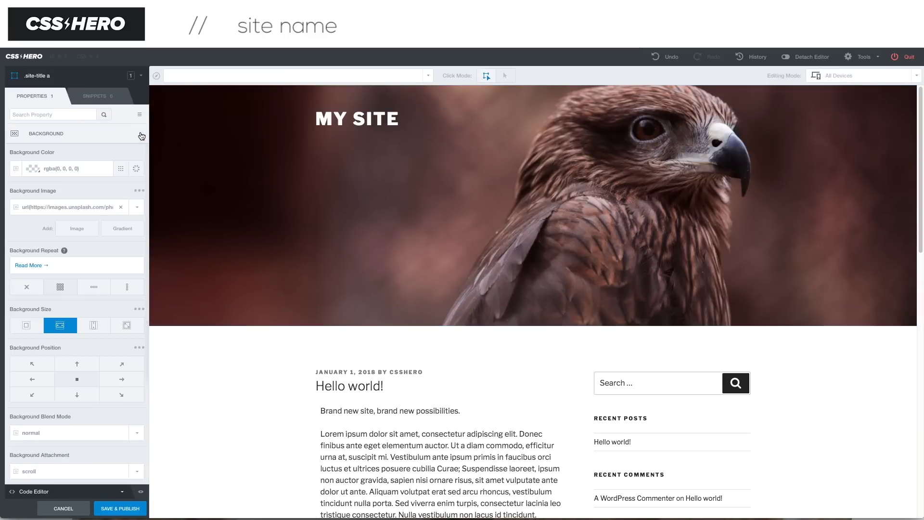
left_click(206, 185)
Select the .site-branding header area and open its background image picker
left_click(357, 119)
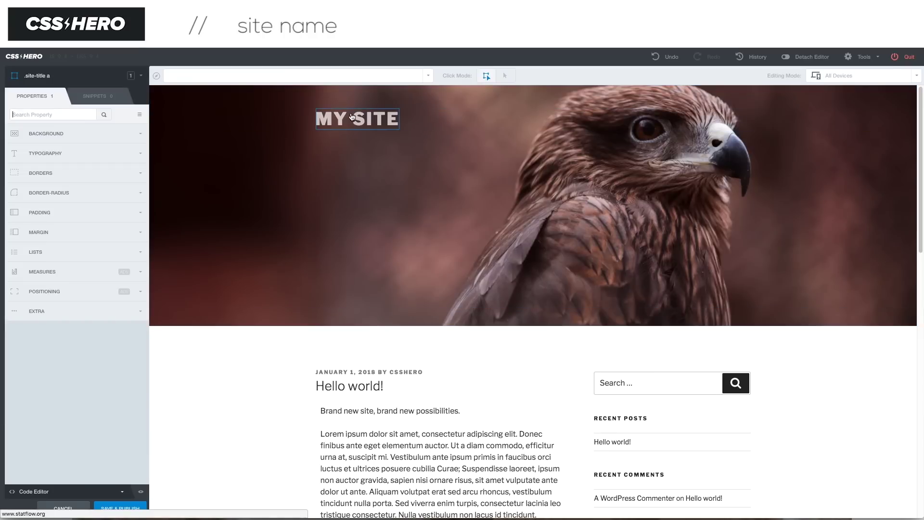
left_click(140, 134)
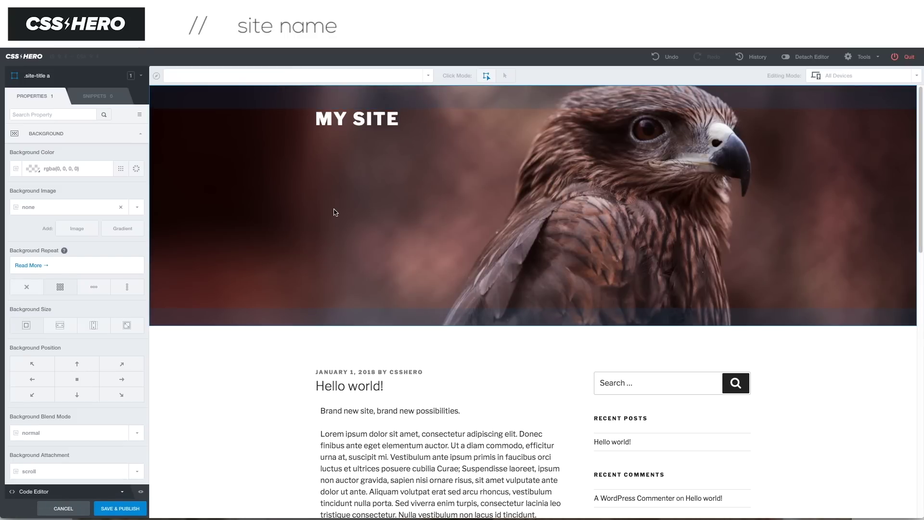
left_click(336, 212)
left_click(140, 133)
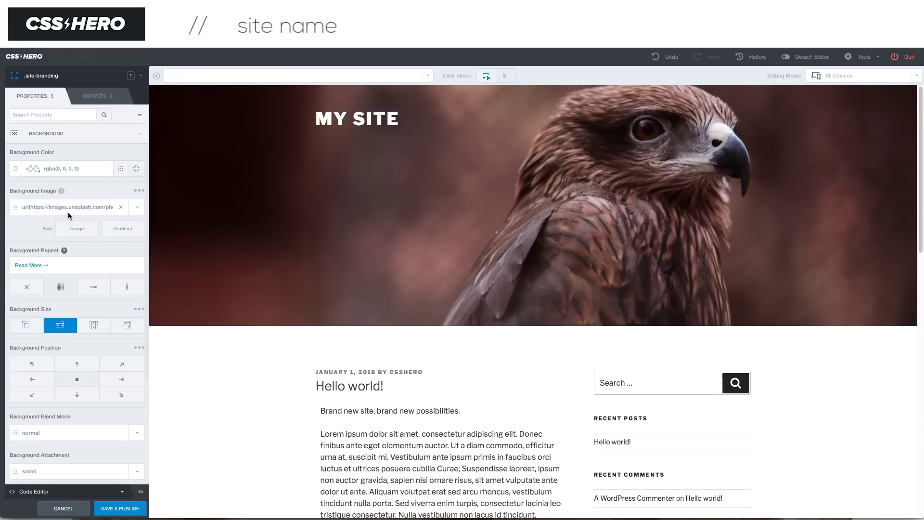
left_click(78, 231)
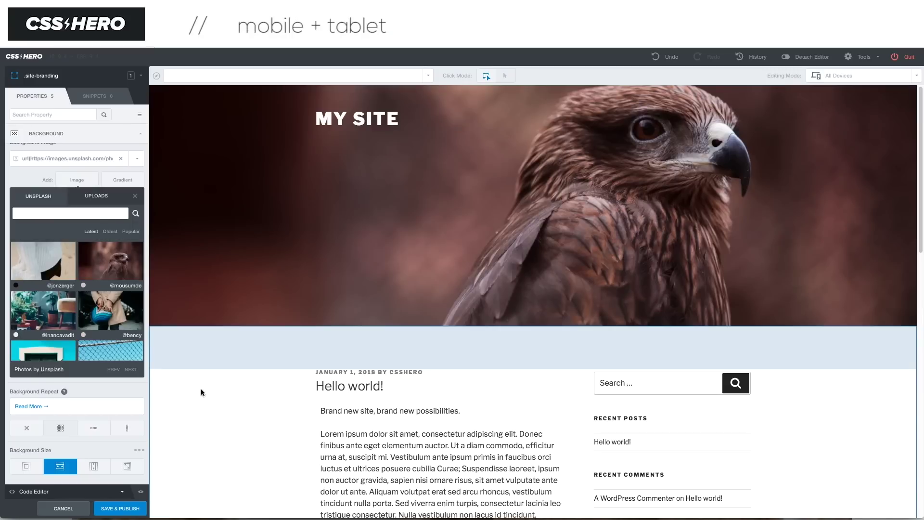
Apply the Extra-large palm-tree Unsplash photo to the header, positioned bottom centre
scroll(59, 323, "down", 3)
left_click(60, 322)
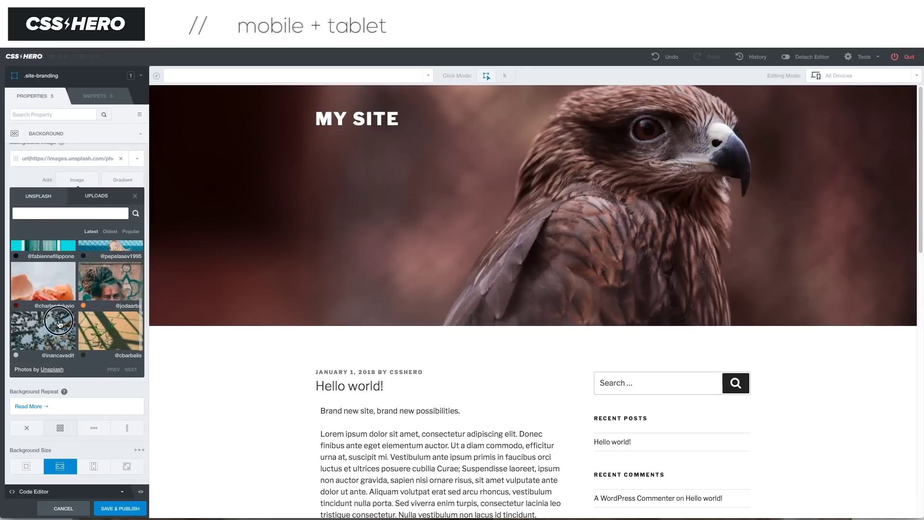
mouse_move(115, 369)
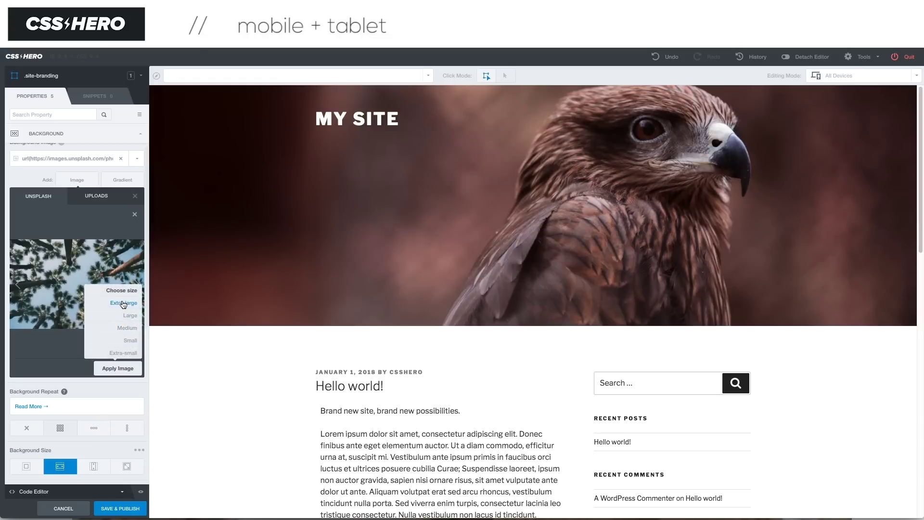
left_click(124, 303)
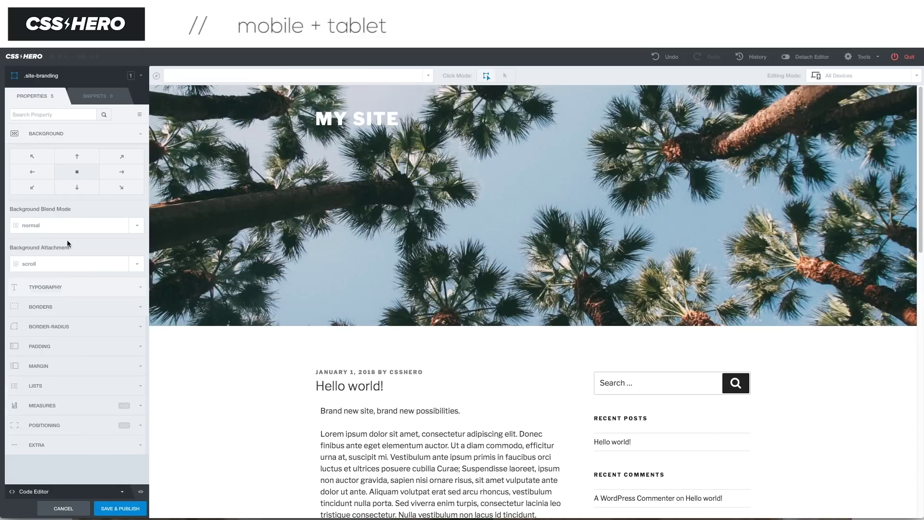
left_click(77, 187)
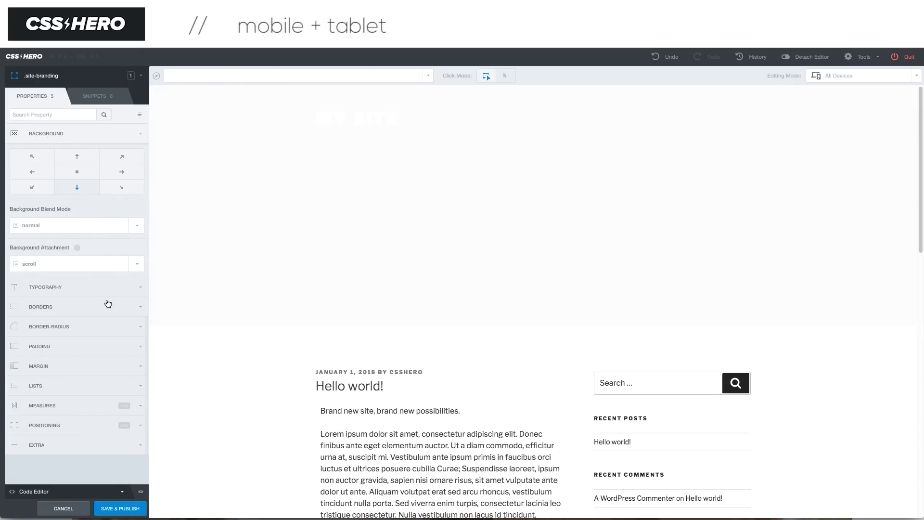
scroll(103, 250, "up", 2)
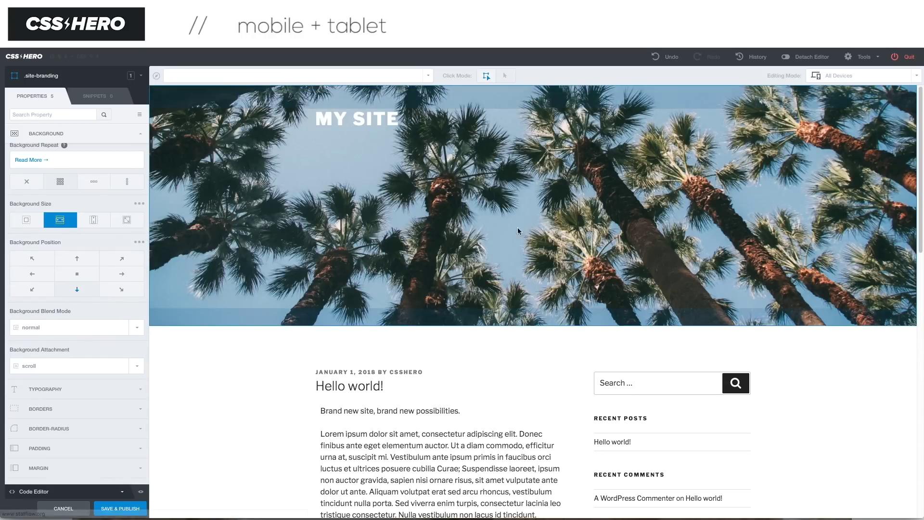
Switch to Mobile-Portrait editing mode and scroll through the phone-sized preview
left_click(843, 76)
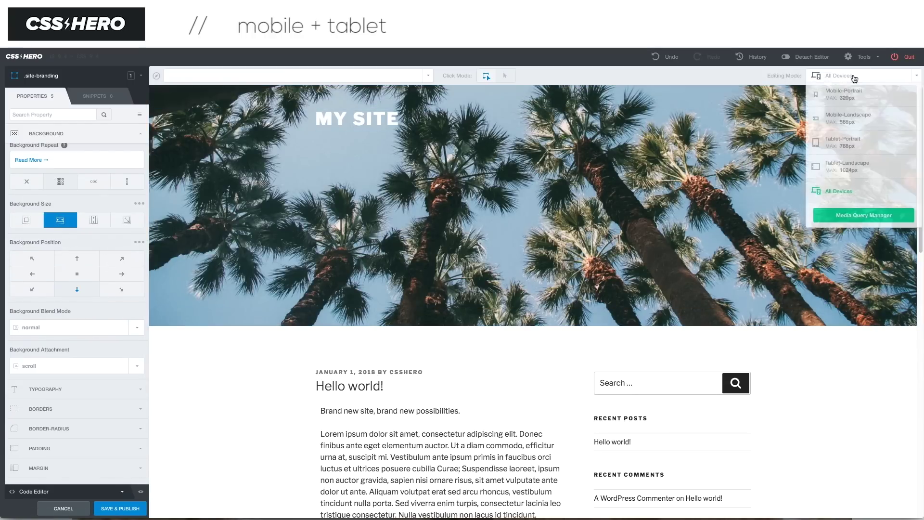
left_click(849, 95)
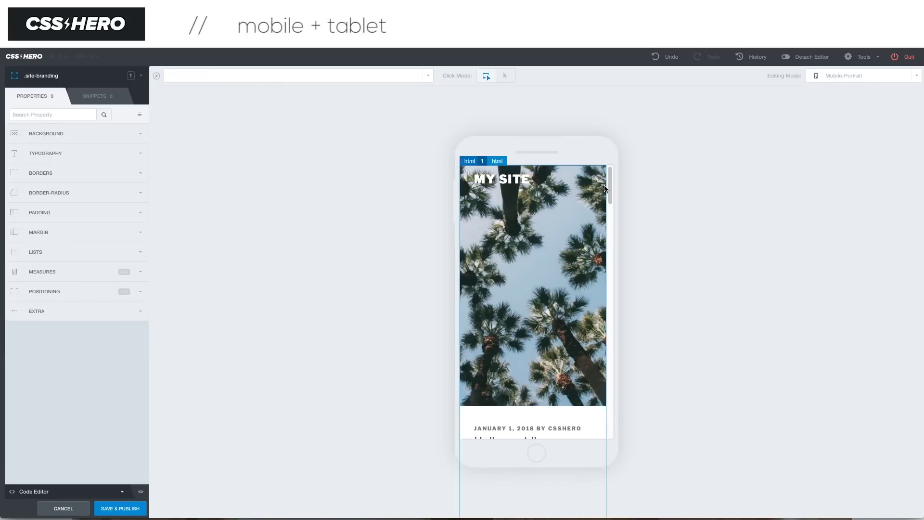
left_click_drag(609, 179, 621, 135)
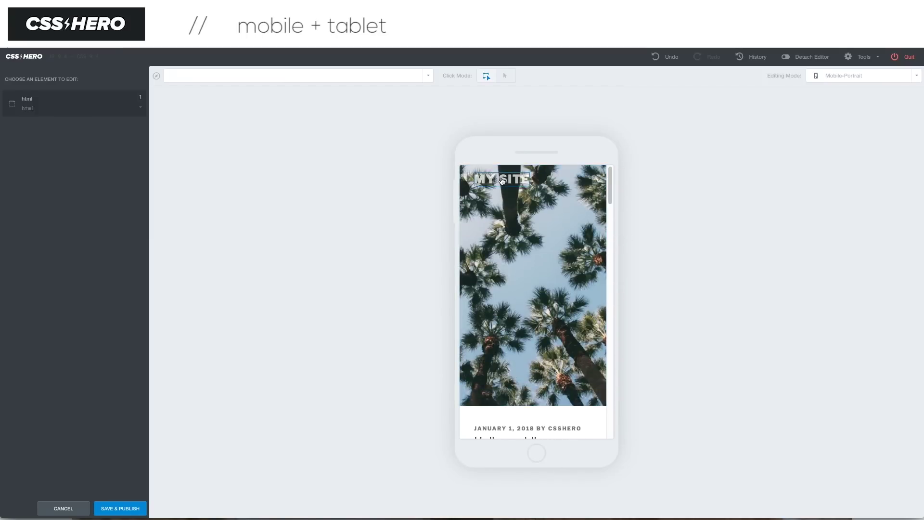
scroll(535, 250, "down", 5)
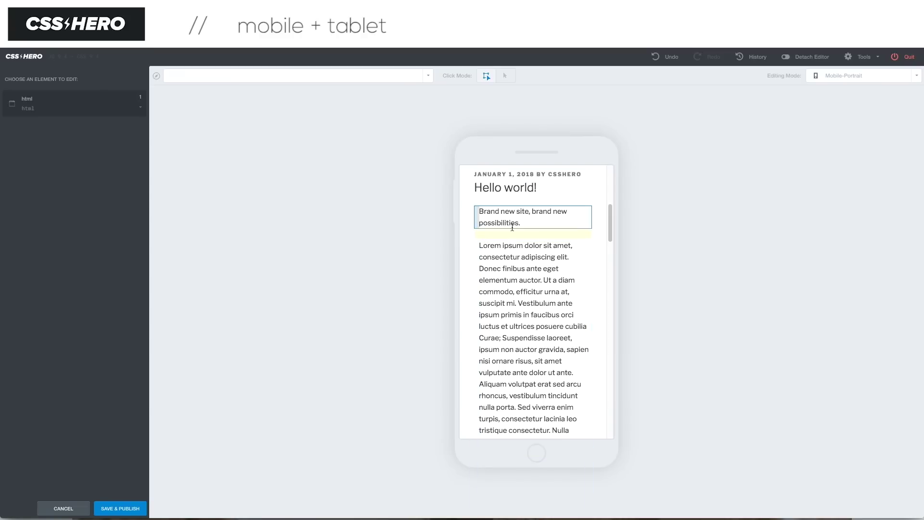
left_click_drag(609, 222, 611, 151)
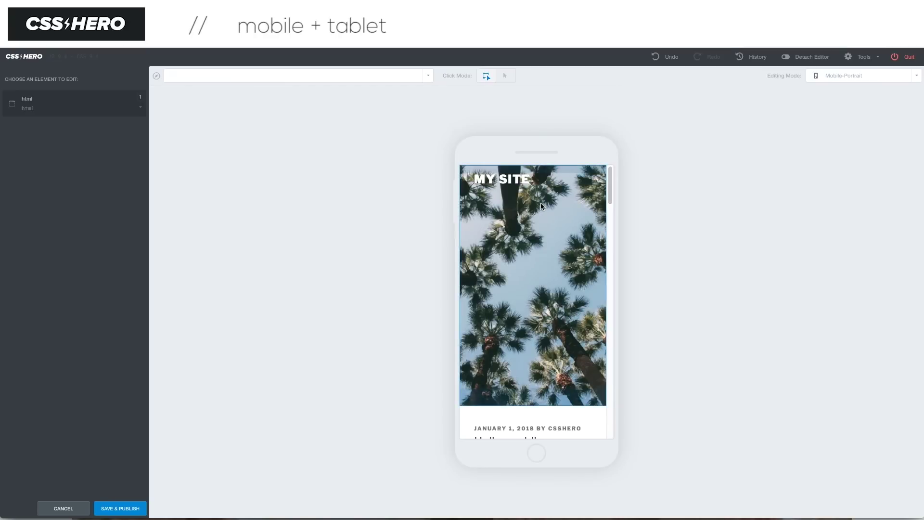
left_click(529, 261)
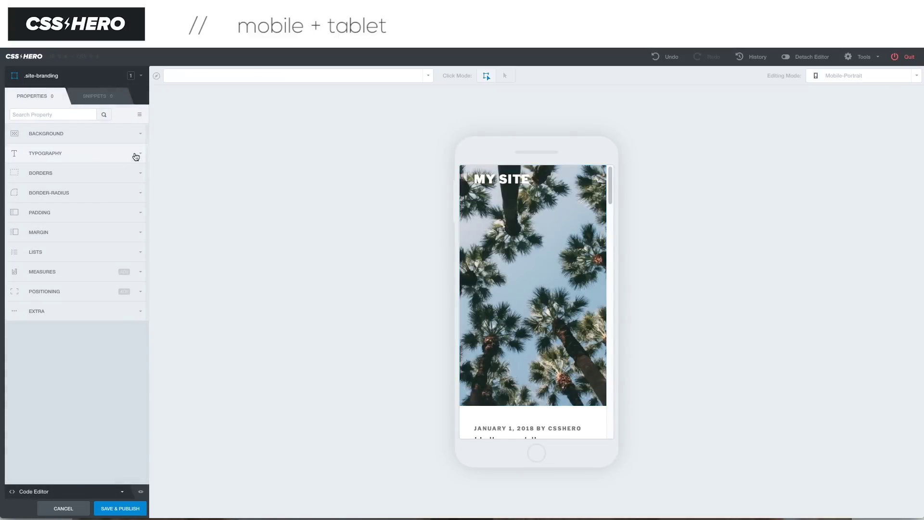
Set the header's background position to right-centre for the Mobile-Portrait layout
left_click(140, 137)
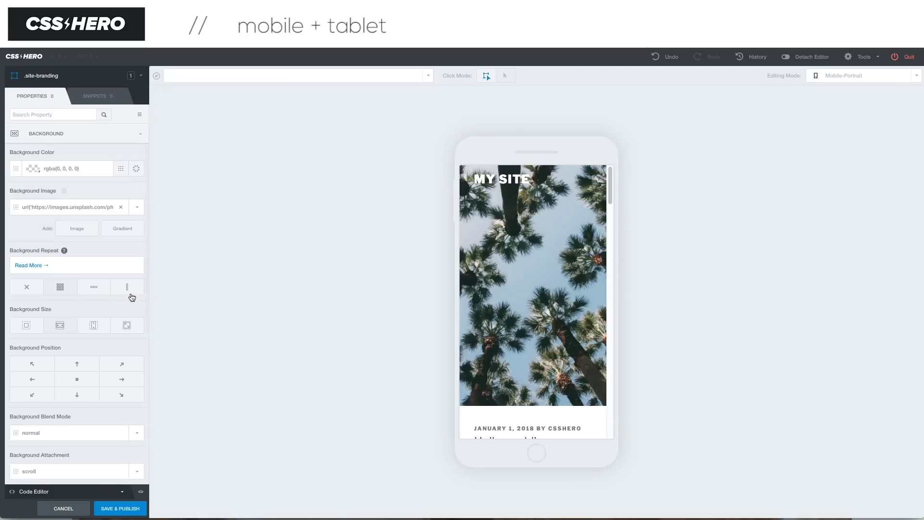
scroll(80, 364, "down", 1)
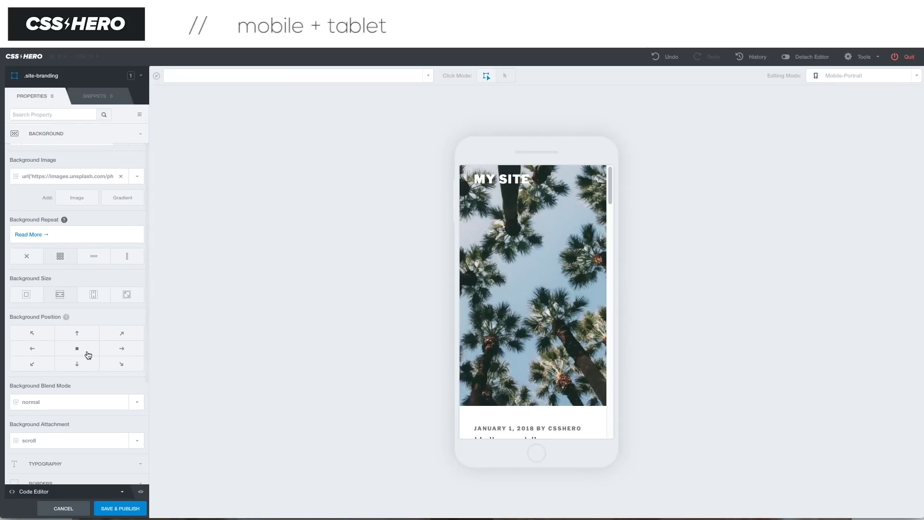
left_click(120, 350)
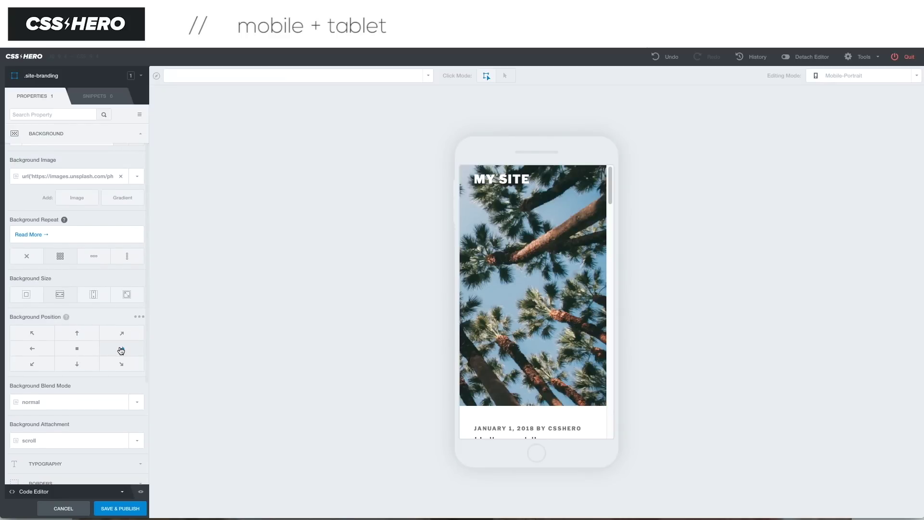
Switch the editing mode back to All Devices
left_click(919, 77)
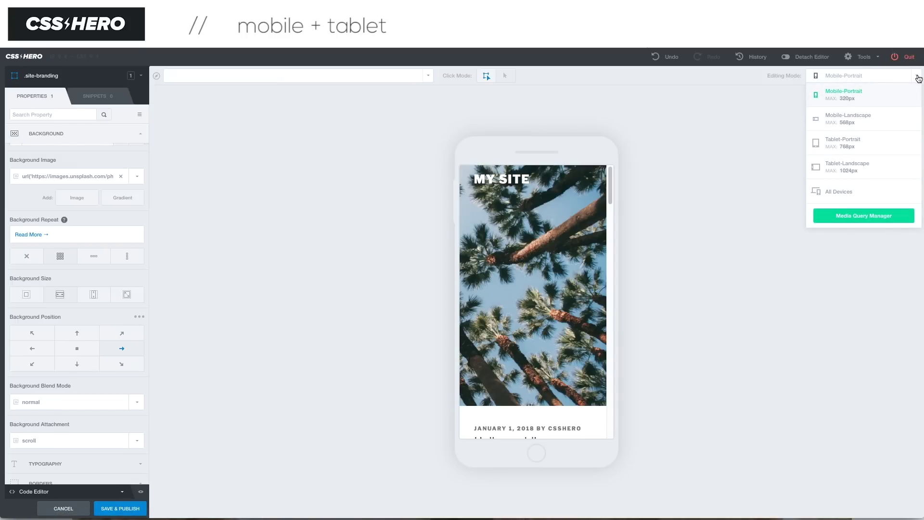
left_click(918, 77)
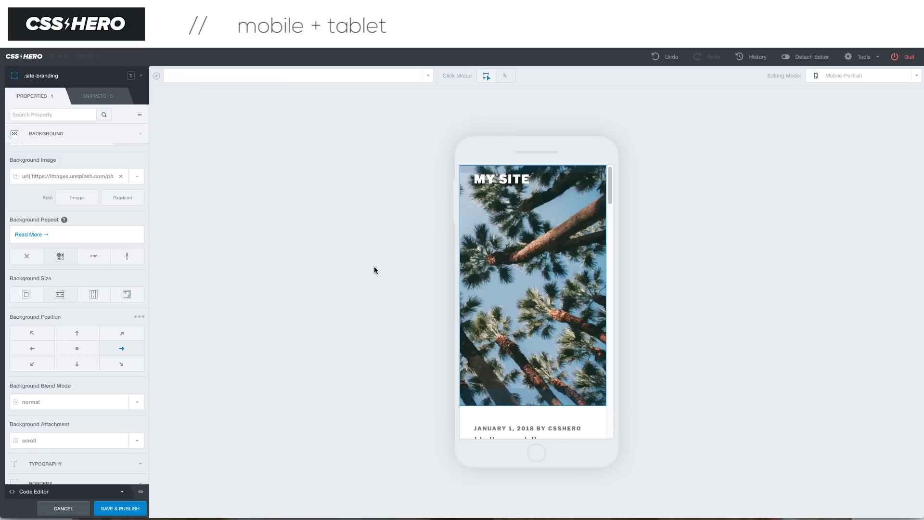
left_click(864, 76)
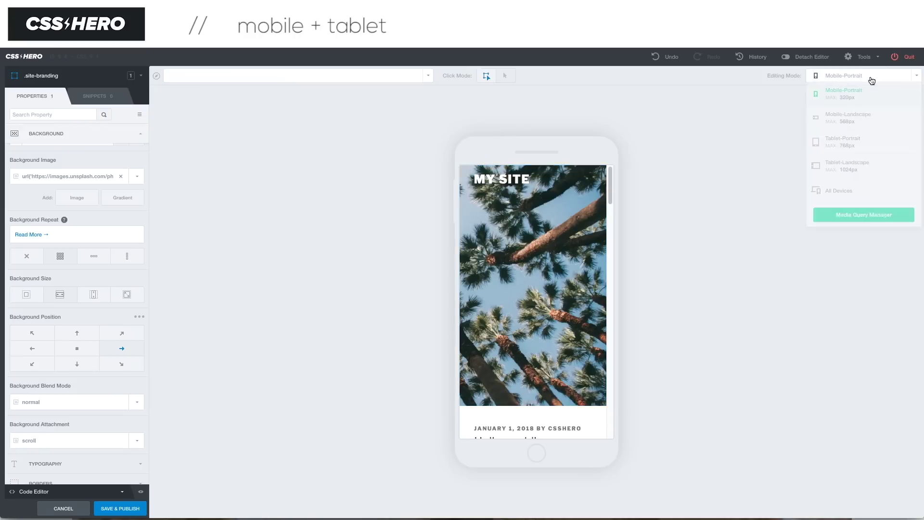
left_click(861, 191)
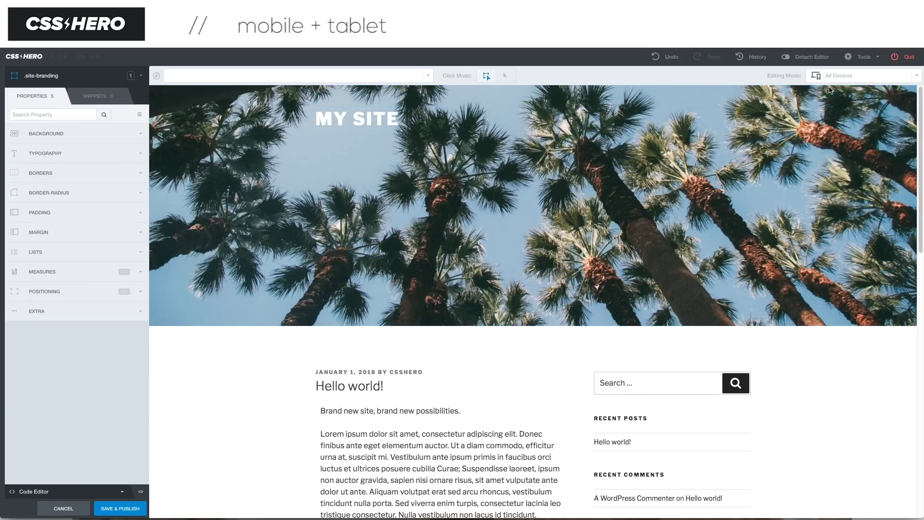
Keep All Devices editing and select the Hello world! title (.entry-header .entry-title)
left_click(834, 78)
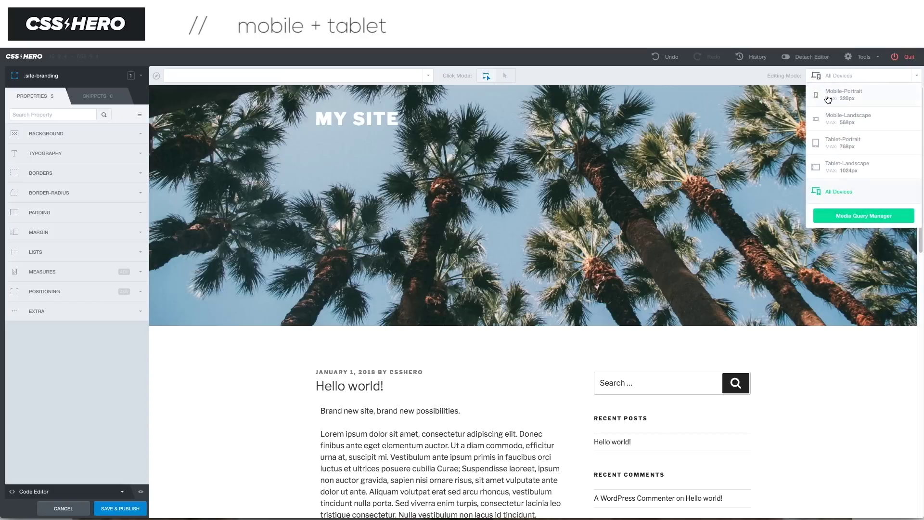
left_click(913, 77)
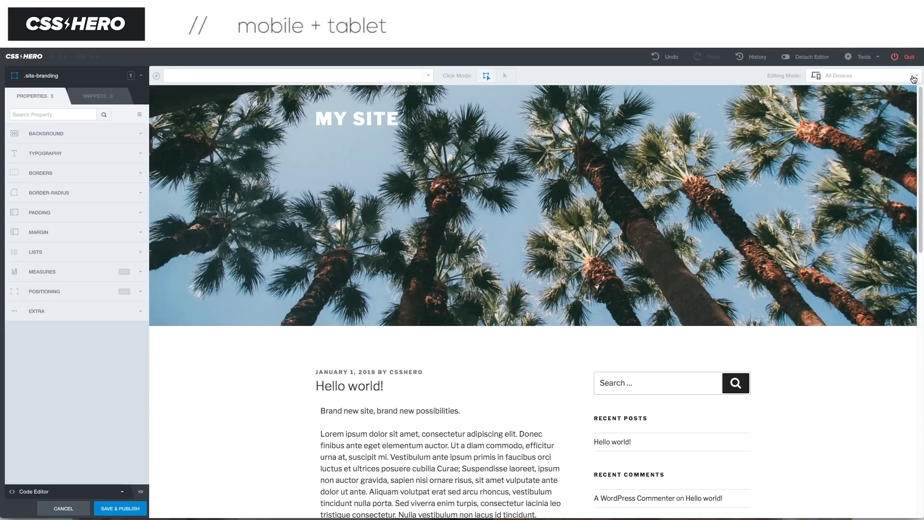
left_click(367, 385)
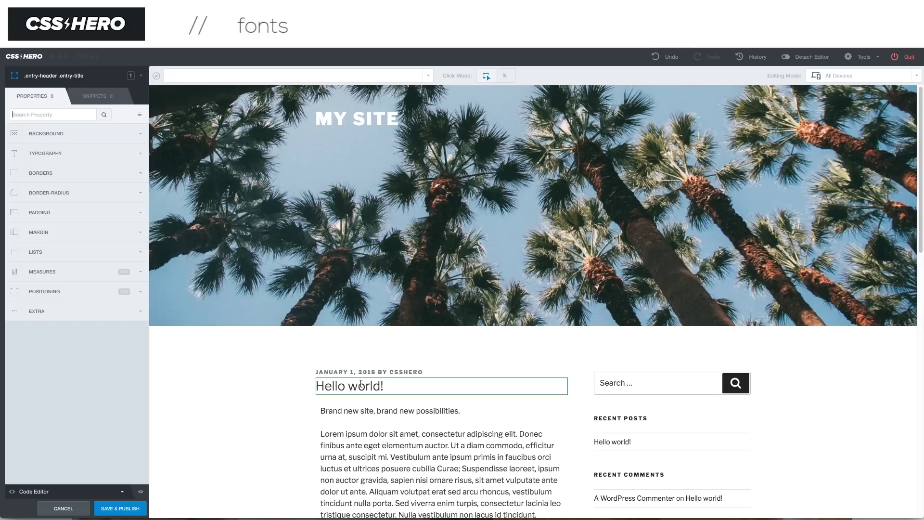
Expand the post title's Typography section and open the Font Manager's Google Fonts list
left_click(142, 155)
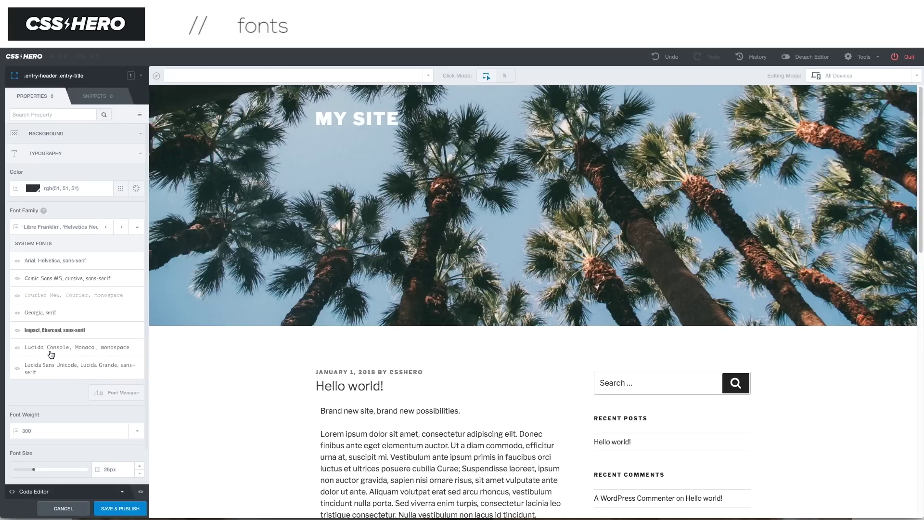
left_click(120, 398)
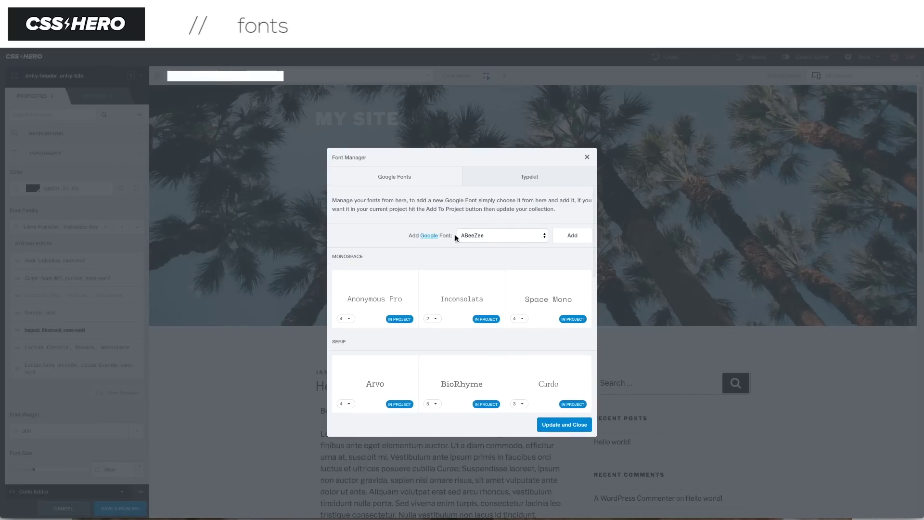
left_click(491, 236)
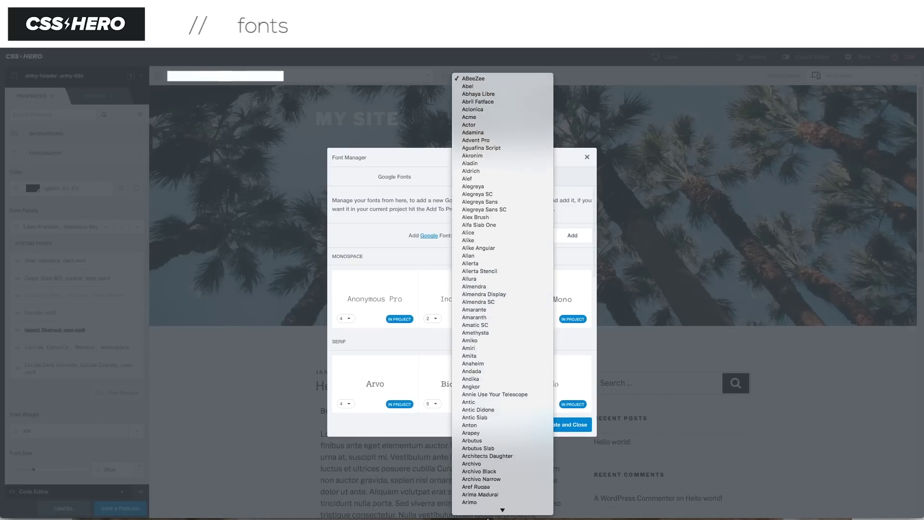
Browse the project's Google Fonts, such as Anonymous Pro, Inconsolata and Arvo, without changing them, then close the Font Manager
mouse_move(487, 519)
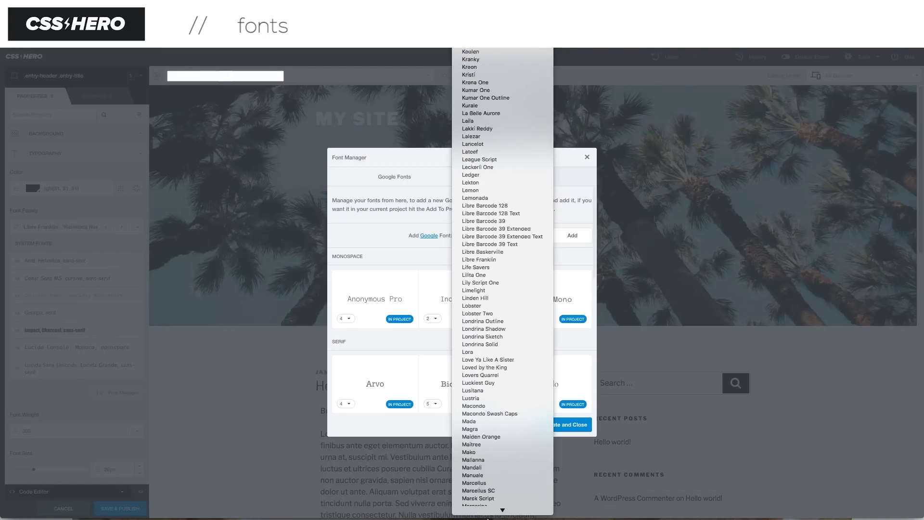
left_click(414, 338)
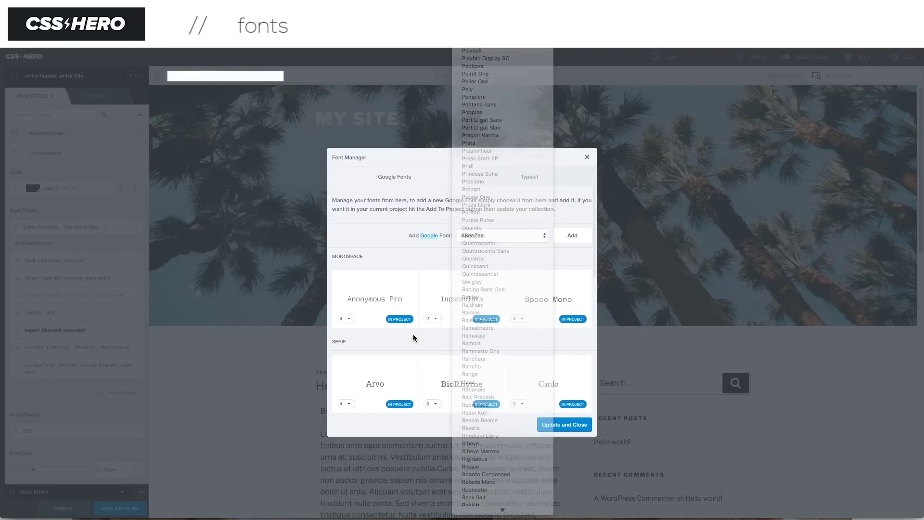
scroll(470, 290, "down", 3)
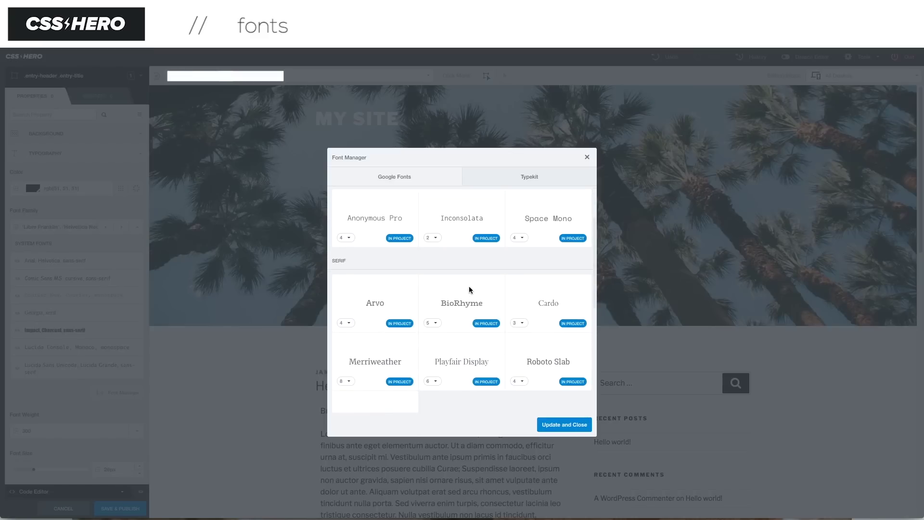
scroll(443, 310, "up", 3)
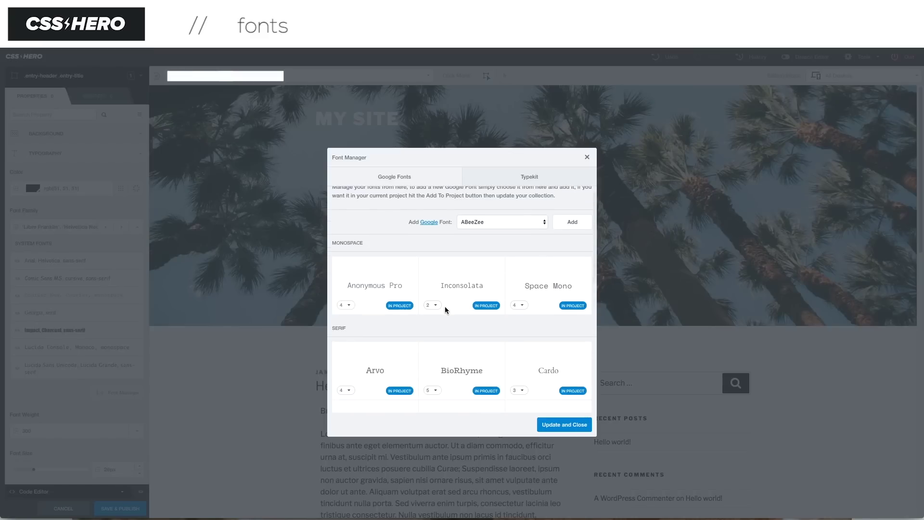
scroll(433, 316, "down", 5)
scroll(398, 330, "down", 4)
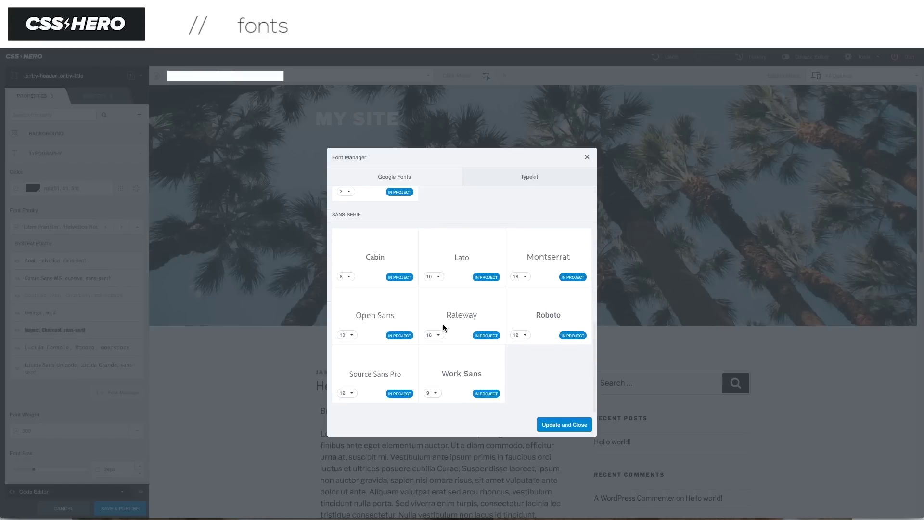
scroll(457, 329, "up", 1)
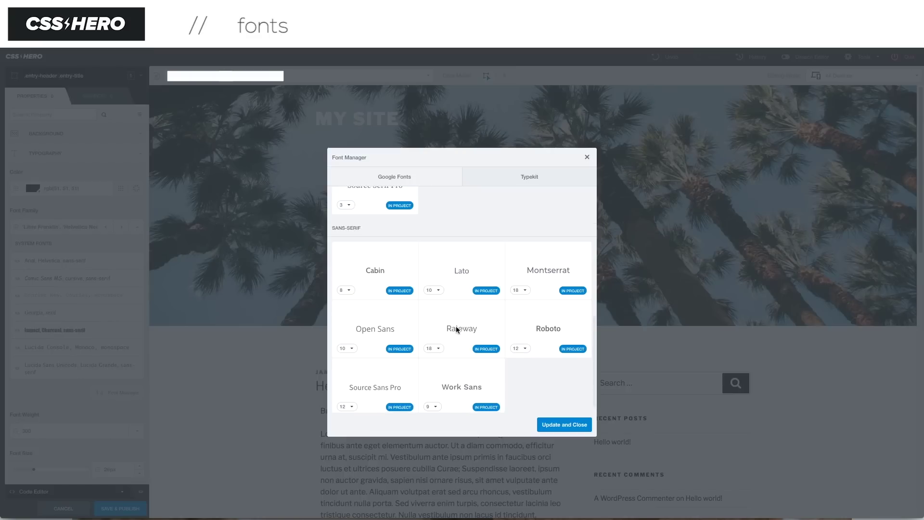
scroll(457, 329, "up", 8)
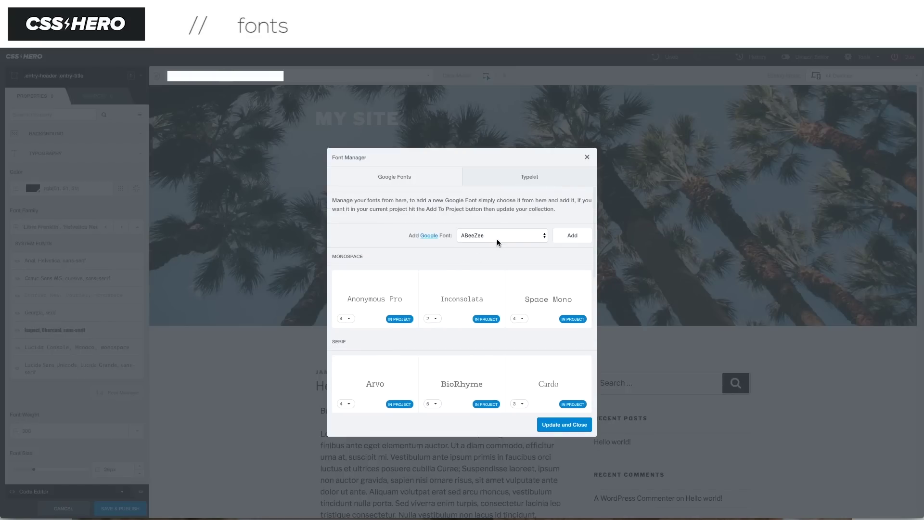
left_click(587, 157)
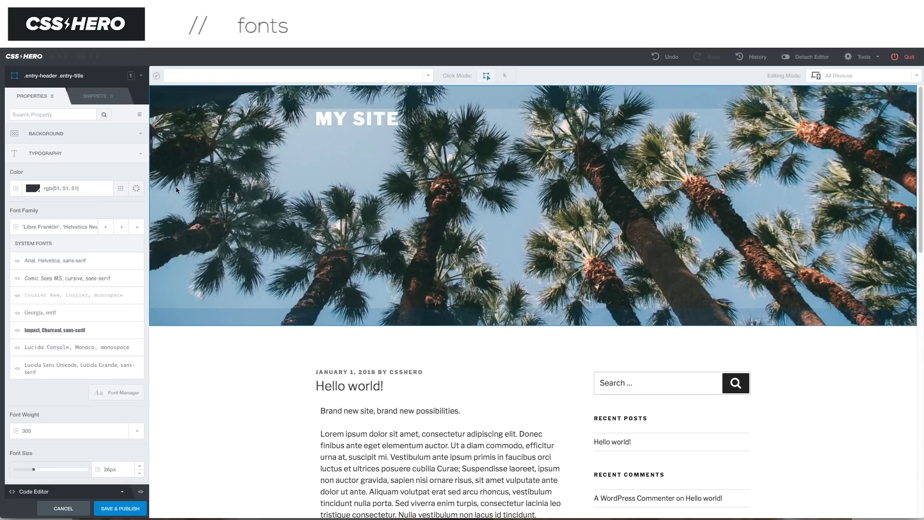
Cycle the post title's font through the system fonts, Courier New to Trebuchet MS
left_click(122, 227)
left_click(122, 226)
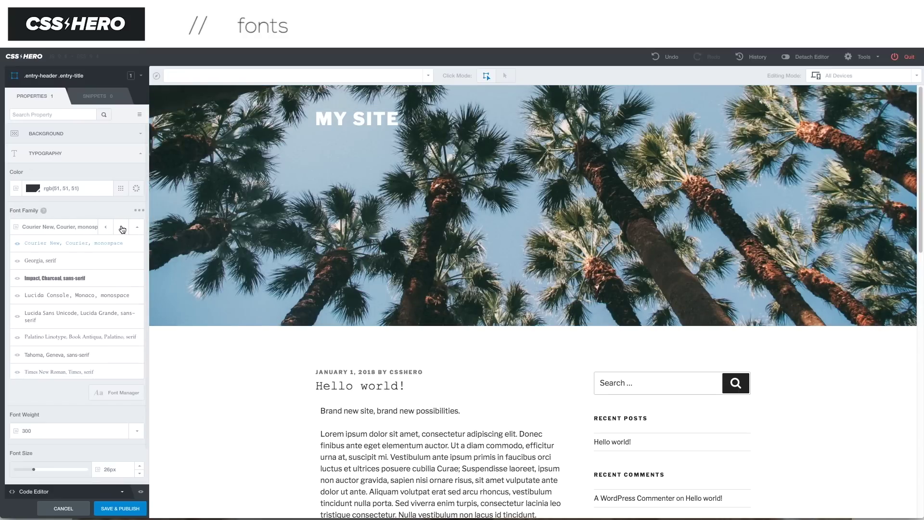
left_click(122, 227)
left_click(122, 227)
left_click(121, 226)
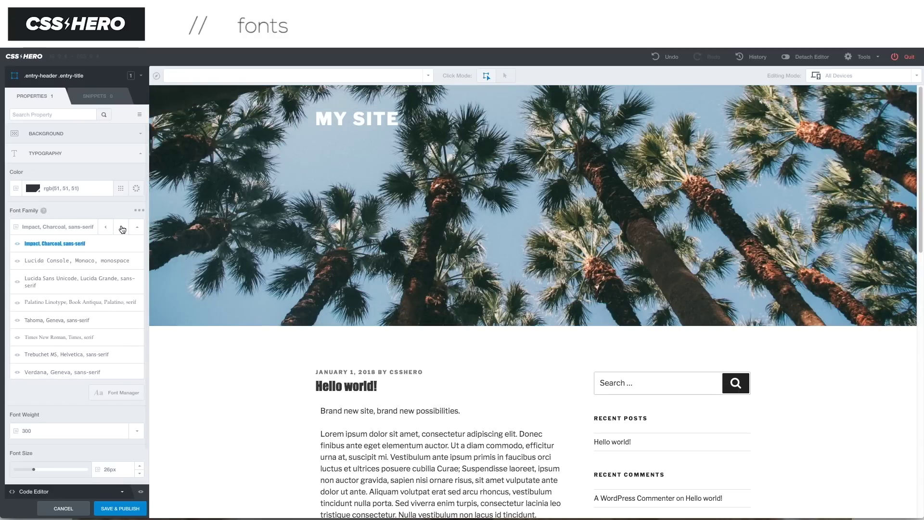
left_click(121, 227)
left_click(121, 227)
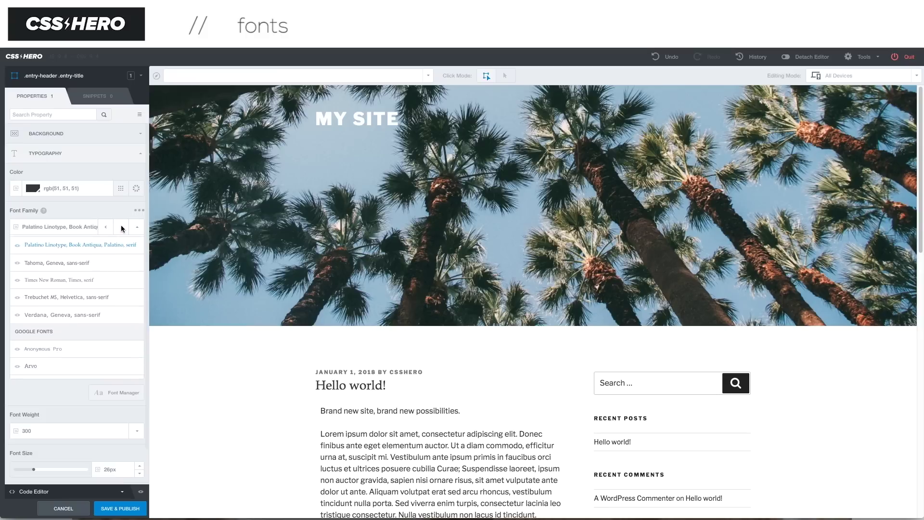
left_click(122, 227)
left_click(122, 227)
left_click(121, 227)
Continue through the Google fonts until the title shows Montserrat, then reselect the title
left_click(122, 227)
left_click(122, 227)
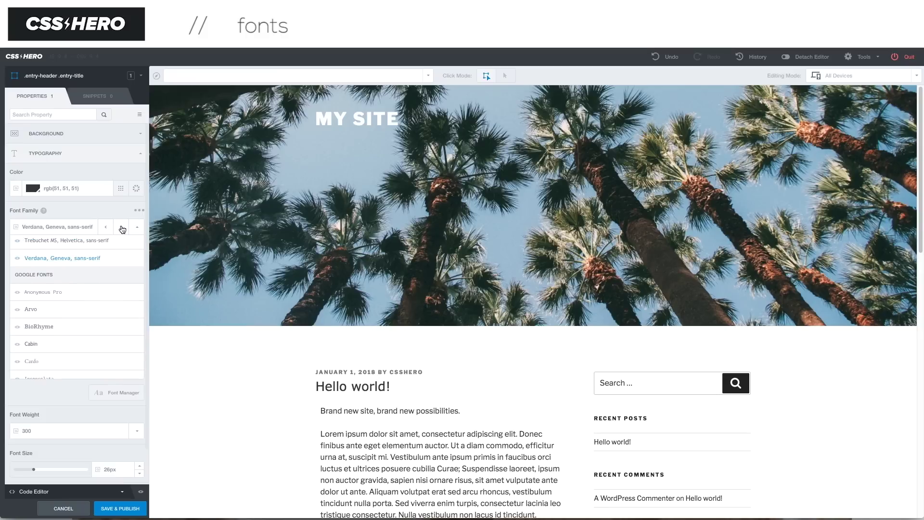
left_click(122, 227)
left_click(122, 227)
left_click(122, 227)
left_click(122, 226)
left_click(121, 227)
left_click(121, 227)
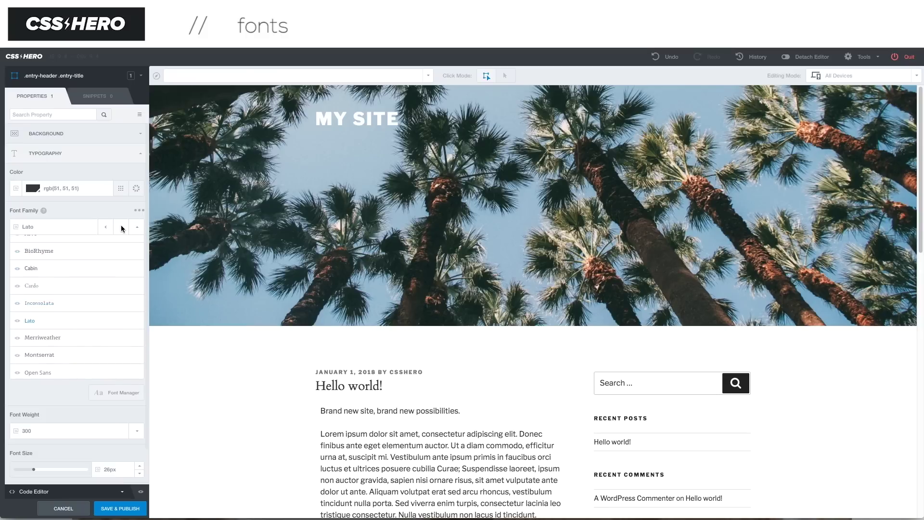
left_click(121, 226)
left_click(122, 226)
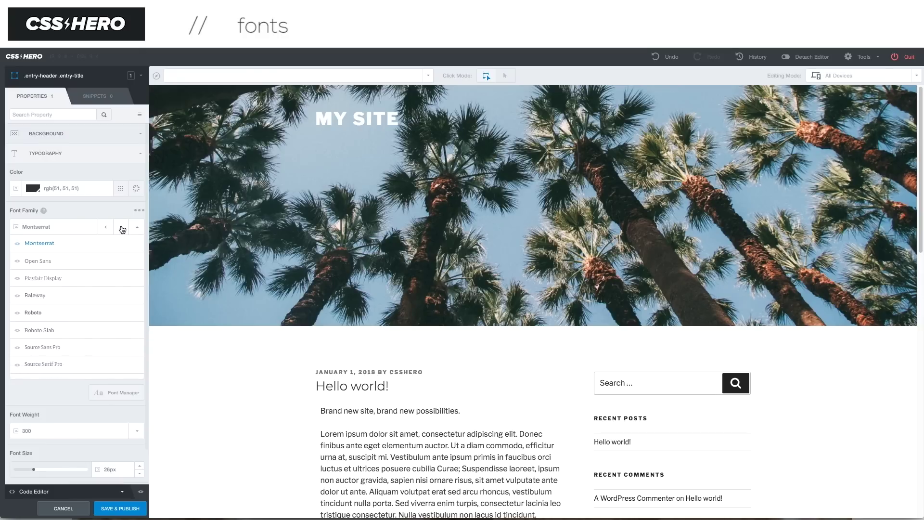
left_click(474, 385)
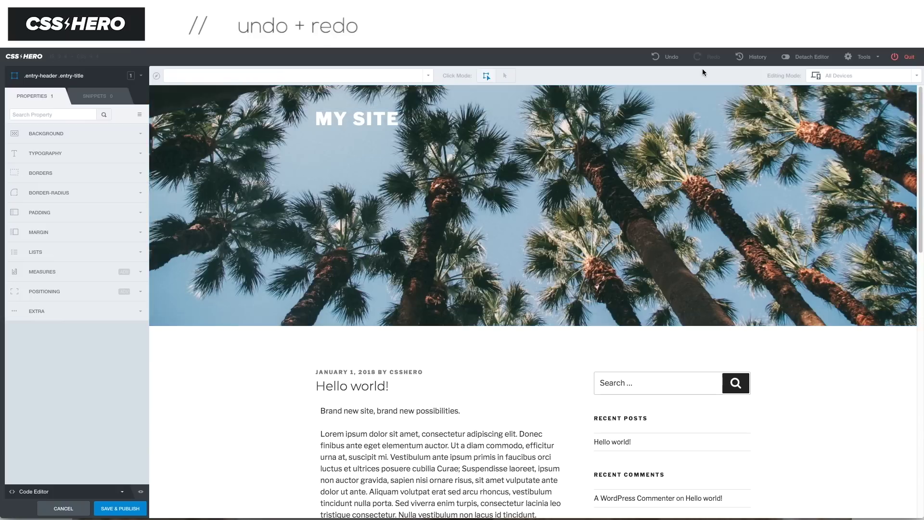
Undo both title font changes and review History to restore the grapefruit header state
left_click(670, 58)
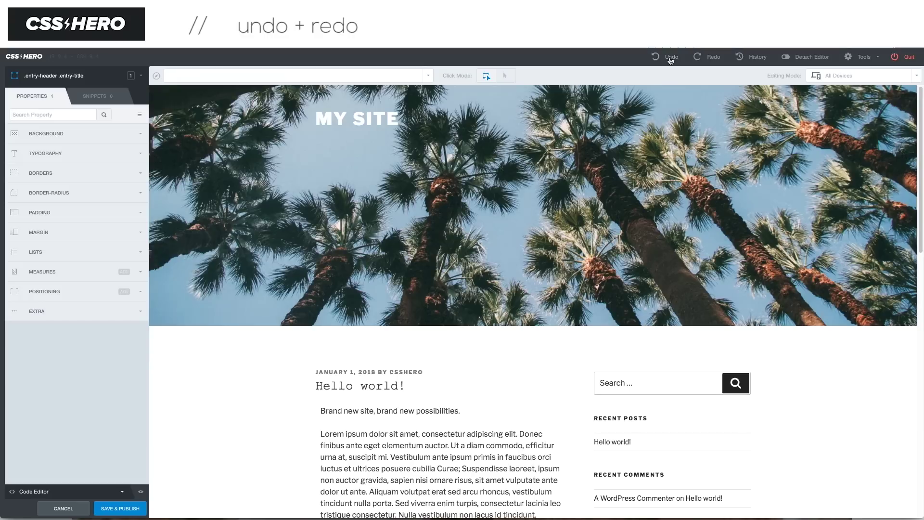
left_click(670, 58)
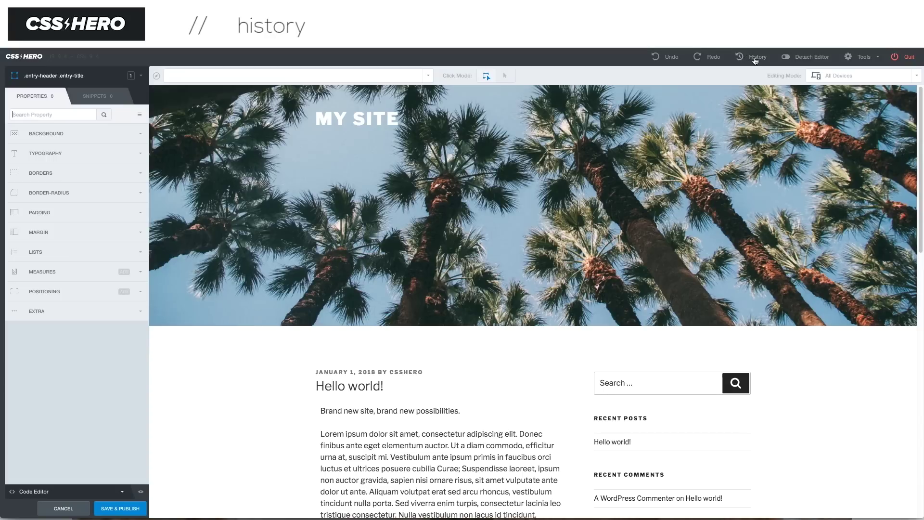
left_click(751, 57)
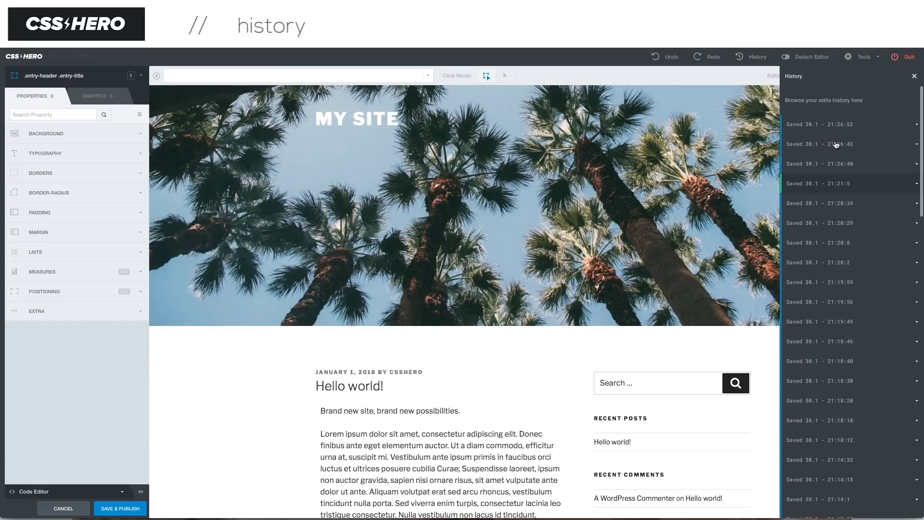
left_click(914, 76)
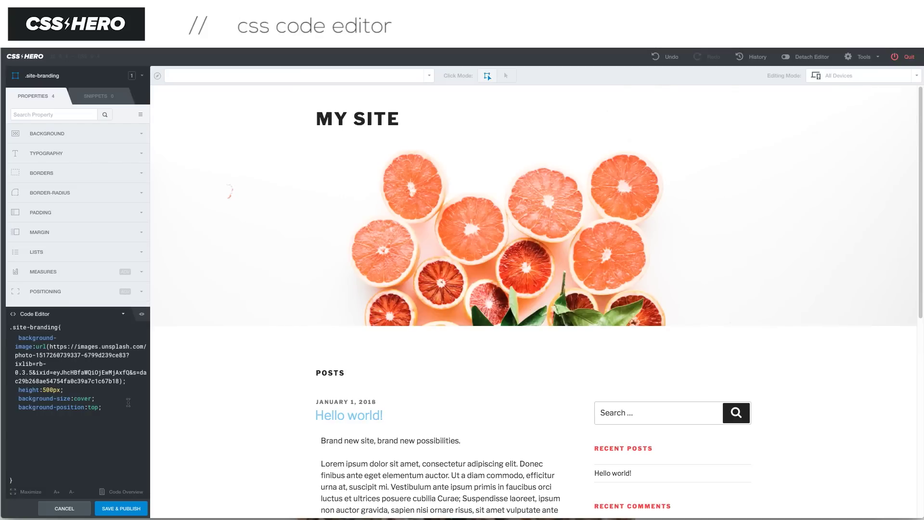
left_click(123, 314)
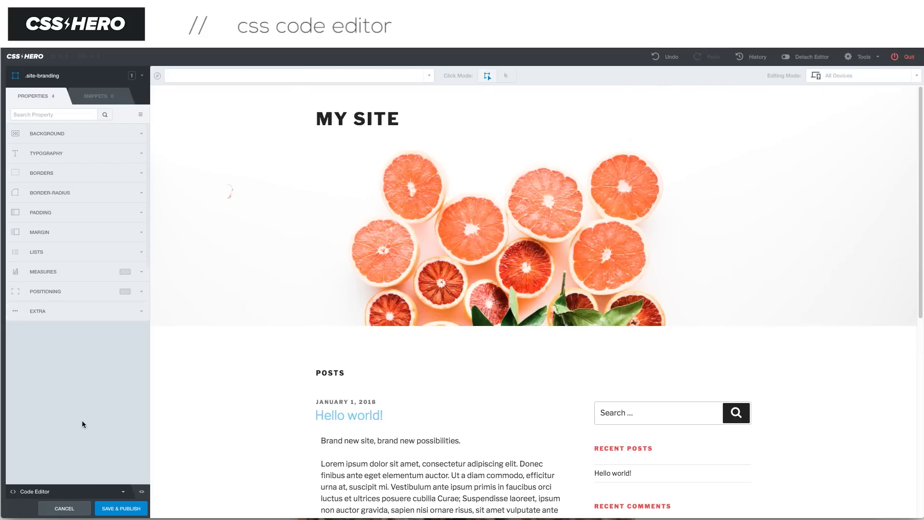
left_click(123, 491)
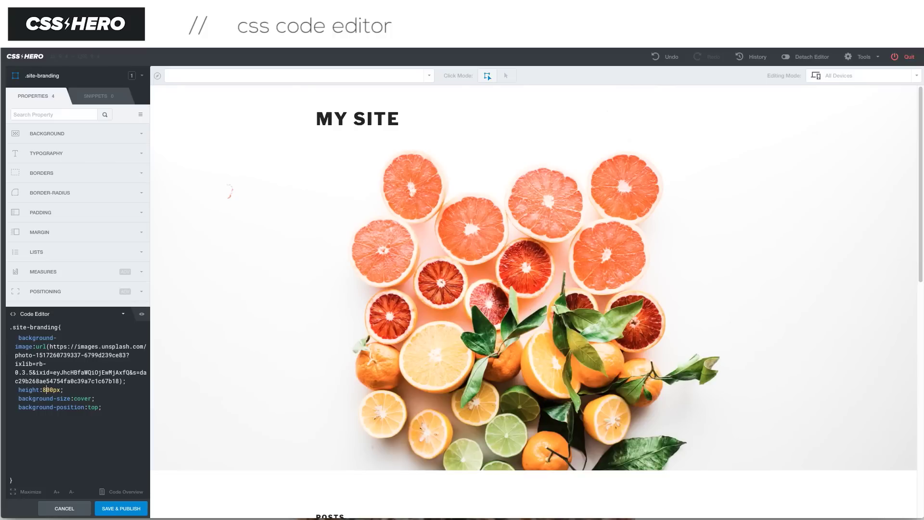
type("4")
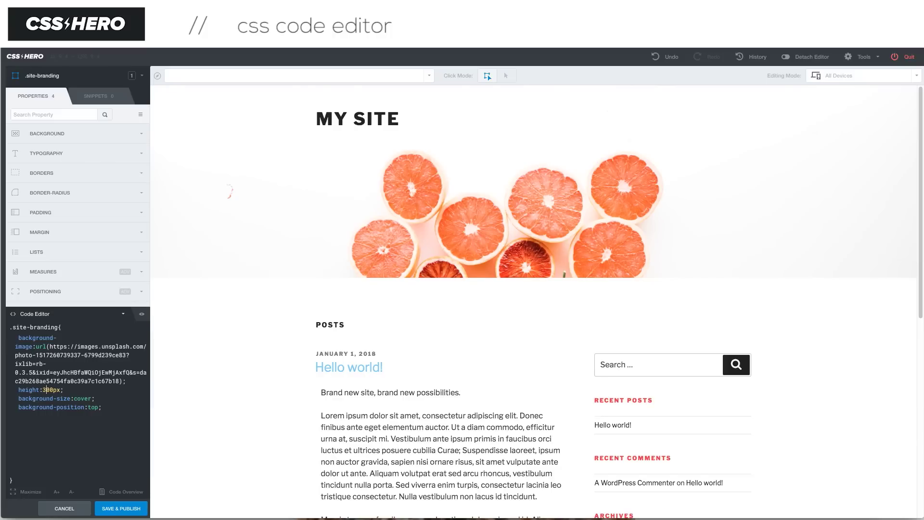
type("5")
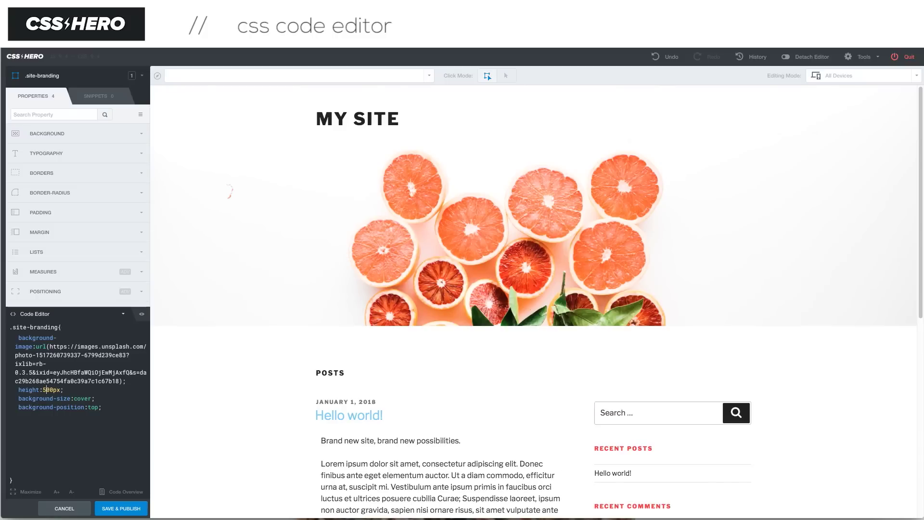
left_click(621, 449)
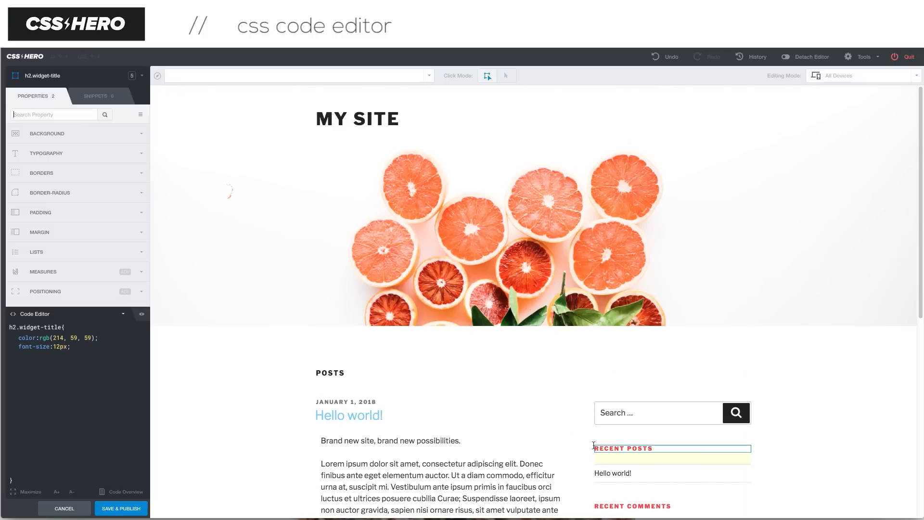
Reselect the RECENT POSTS widget title and bring its typography settings and CSS into view
left_click(140, 154)
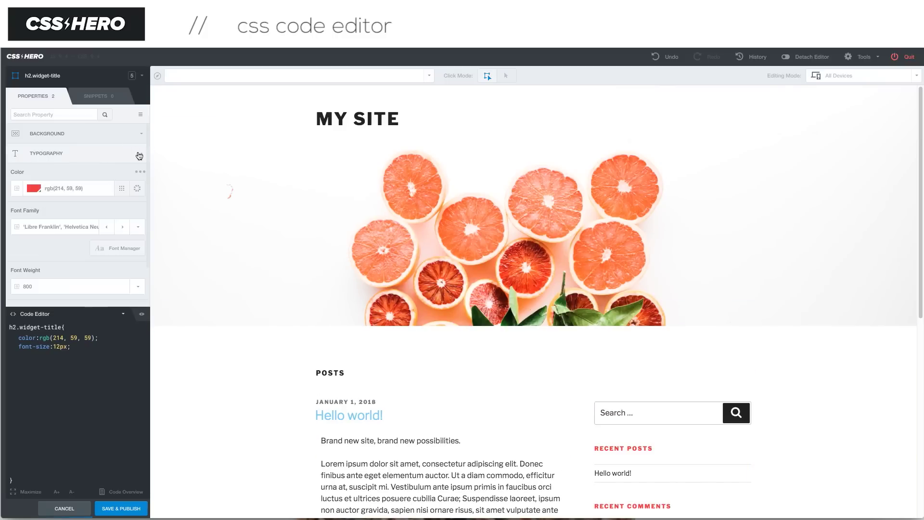
scroll(60, 245, "down", 3)
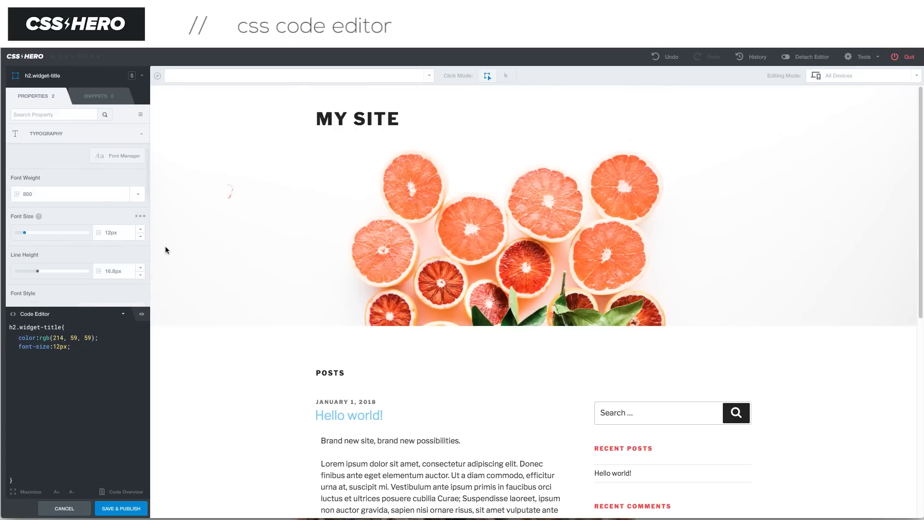
left_click(623, 448)
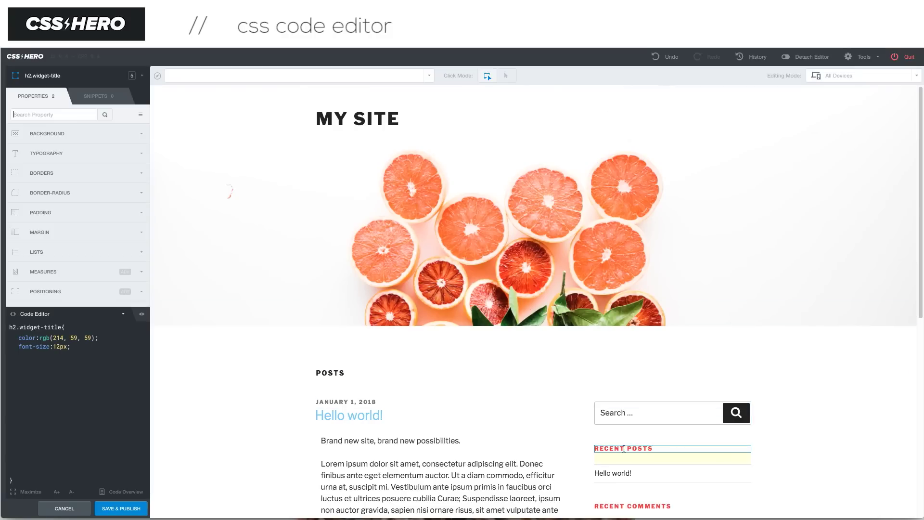
left_click(66, 153)
scroll(38, 240, "down", 2)
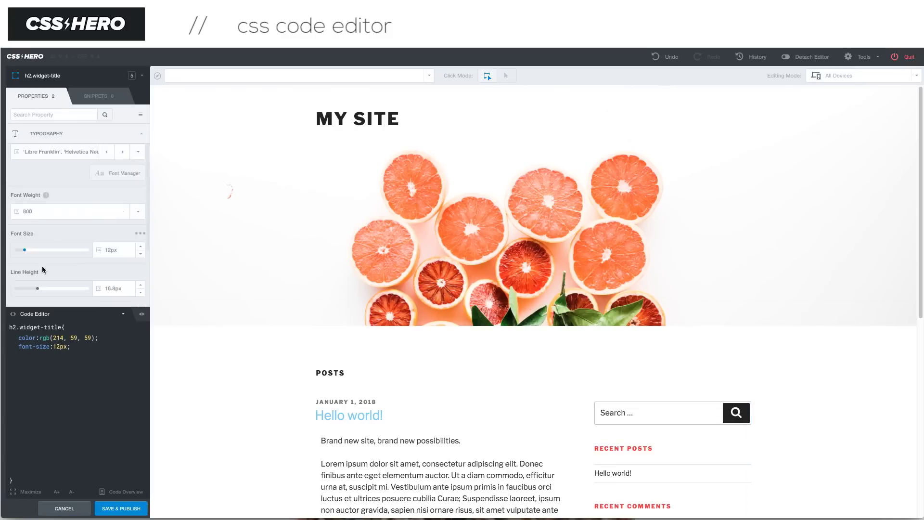
scroll(42, 270, "down", 3)
left_click_drag(24, 154, 31, 183)
scroll(36, 168, "up", 1)
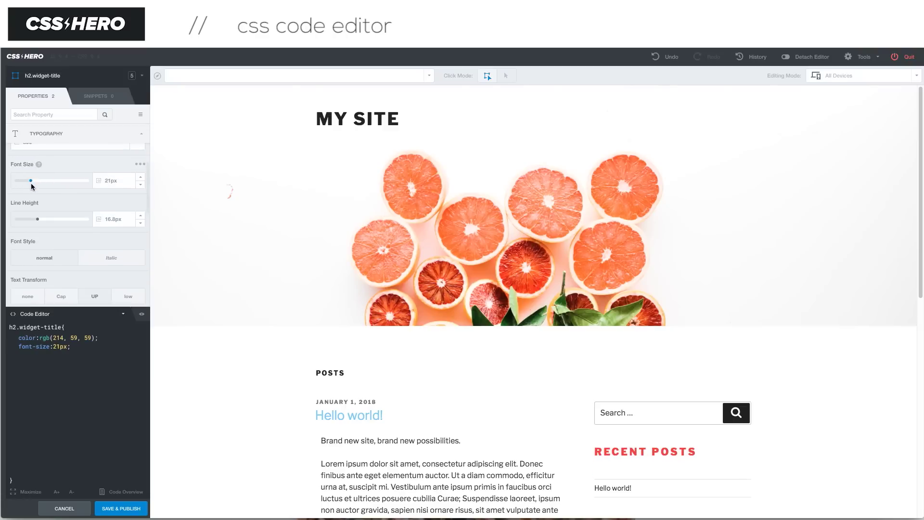
Change the h2.widget-title font-size from 21px to 12px in the Code Editor and apply it
left_click(56, 347)
key("BackSpace")
type("1")
key("Delete")
type("5")
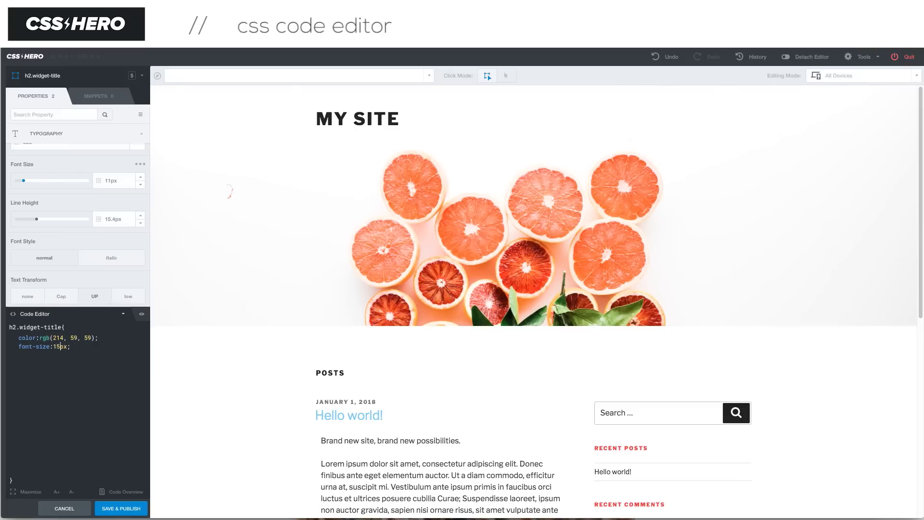
key("BackSpace")
type("2")
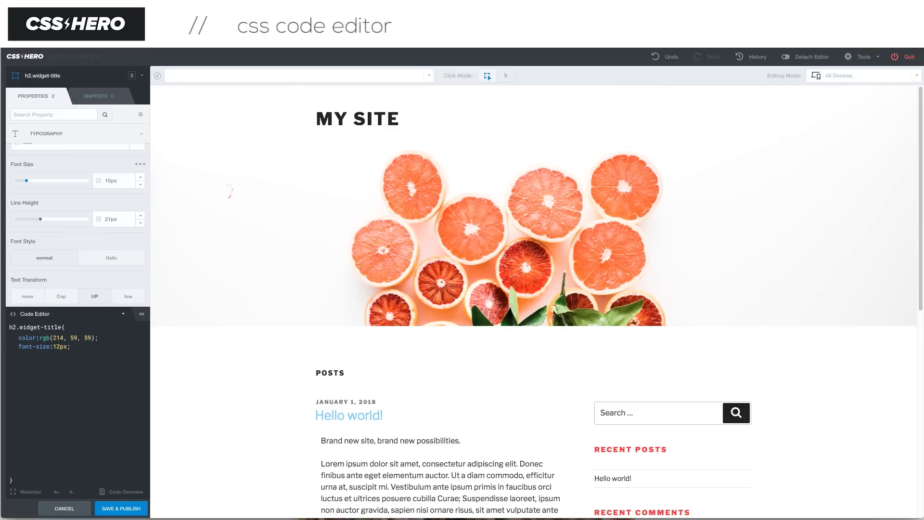
left_click(77, 347)
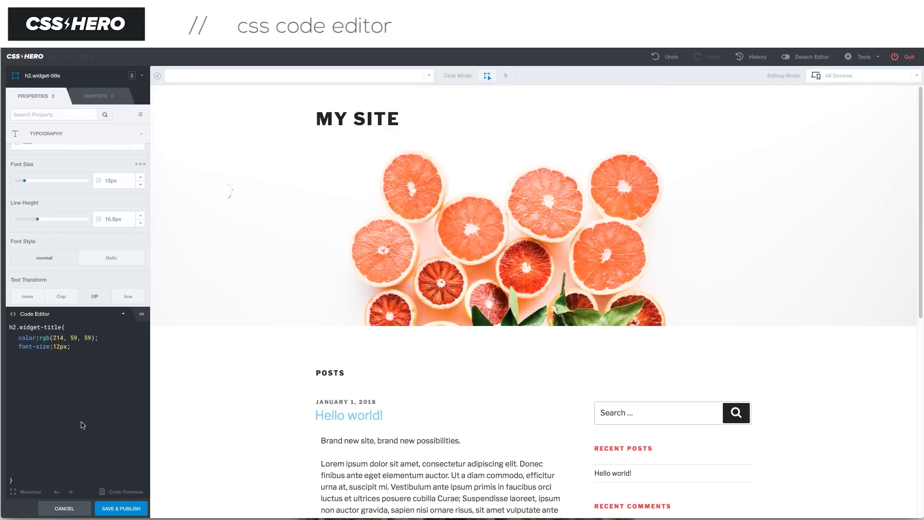
Adjust the code editor's text size and toggle the editor between maximized and normal
left_click(71, 492)
left_click(57, 491)
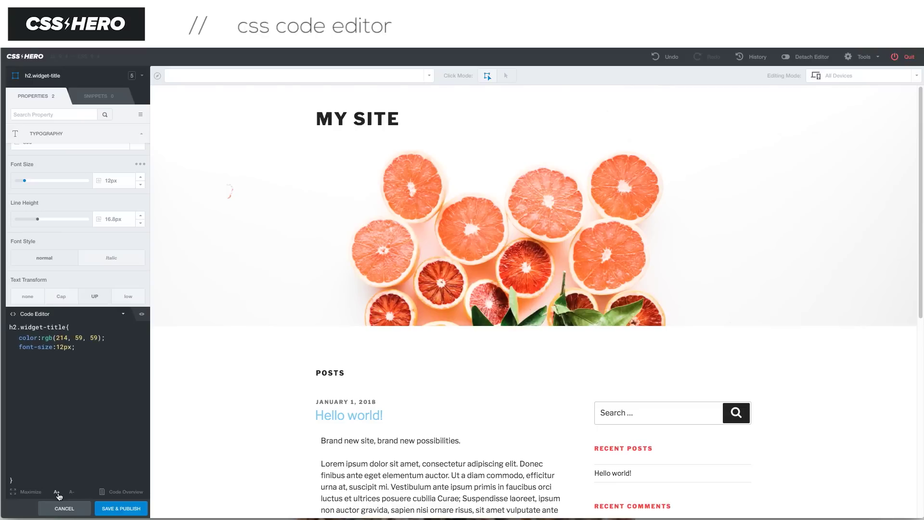
left_click(57, 492)
left_click(15, 492)
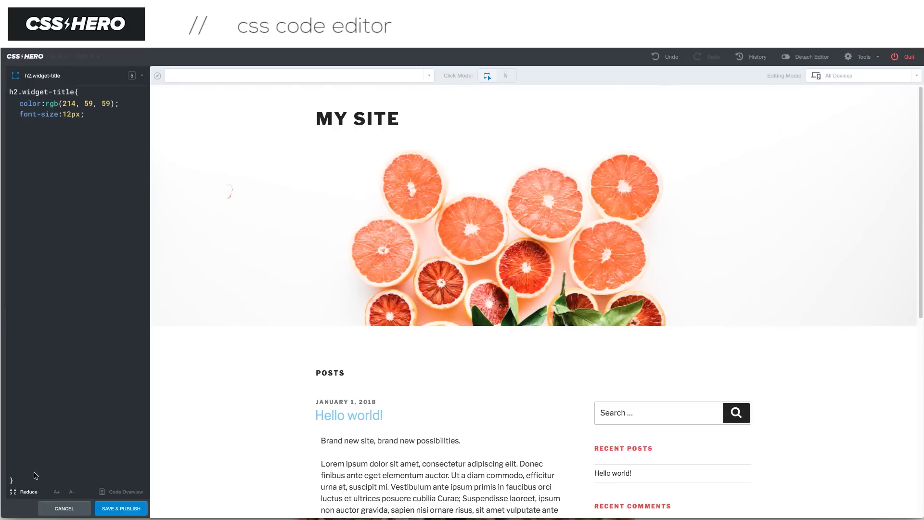
left_click(14, 492)
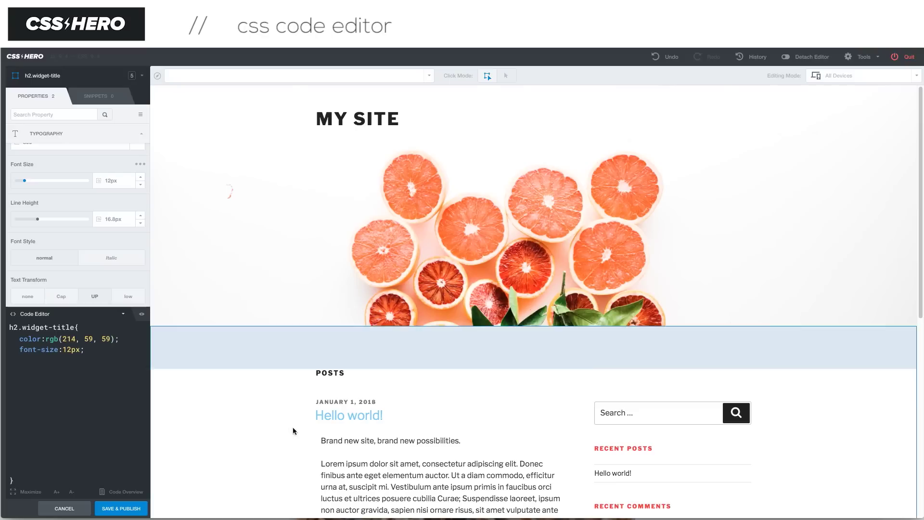
Inspect the post content, title, date and header image rules, ending on the POSTS heading
left_click(336, 447)
left_click(344, 417)
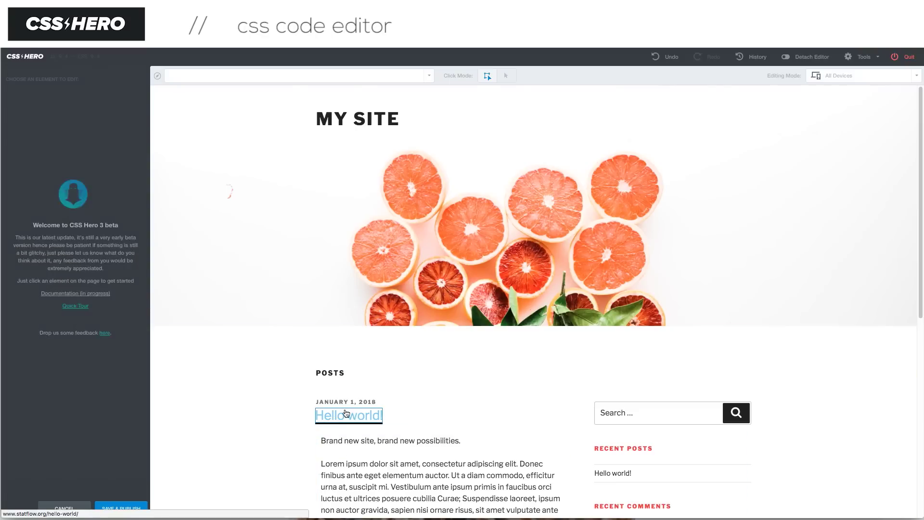
left_click(351, 404)
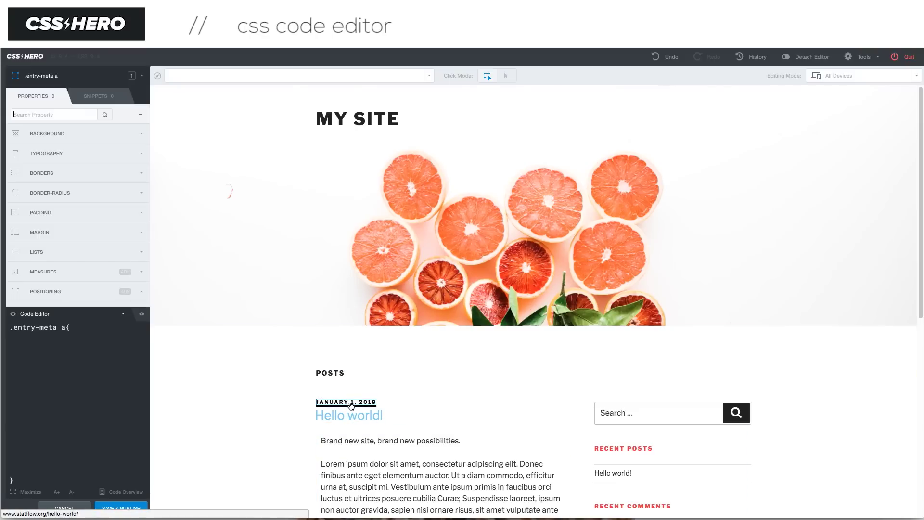
left_click(338, 373)
left_click(357, 300)
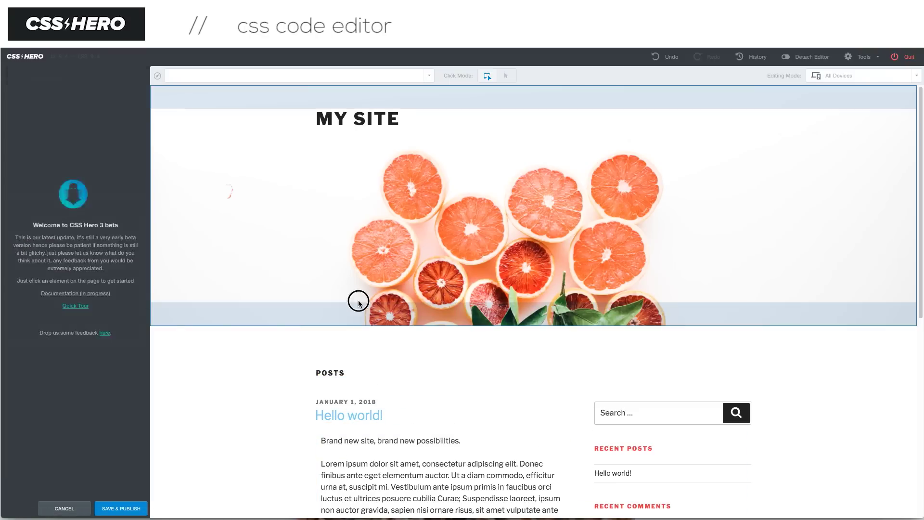
left_click(331, 372)
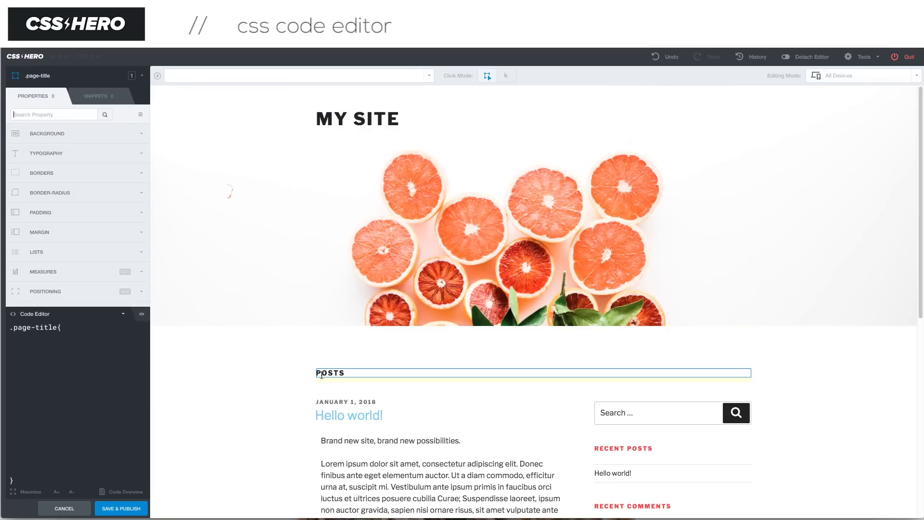
Try larger POSTS heading sizes, delete that font-size rule, then set 14px
left_click(141, 153)
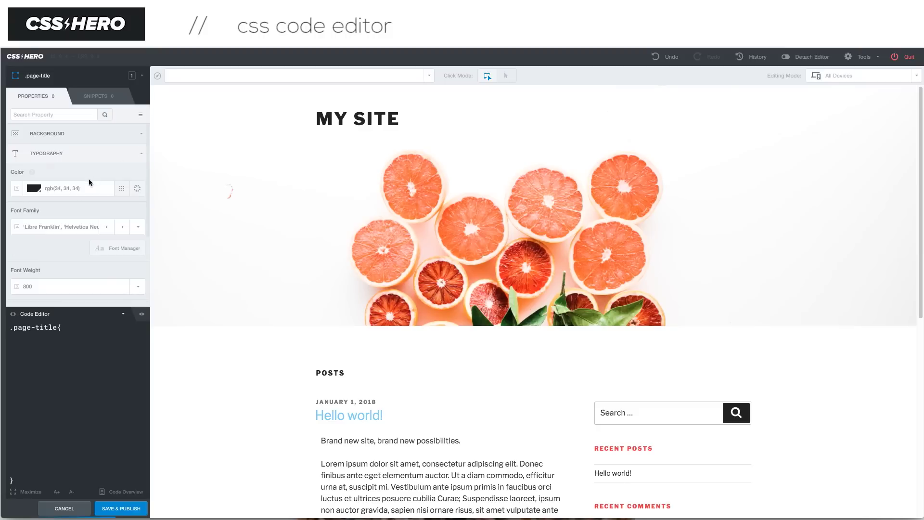
scroll(49, 250, "down", 2)
left_click_drag(30, 263, 60, 264)
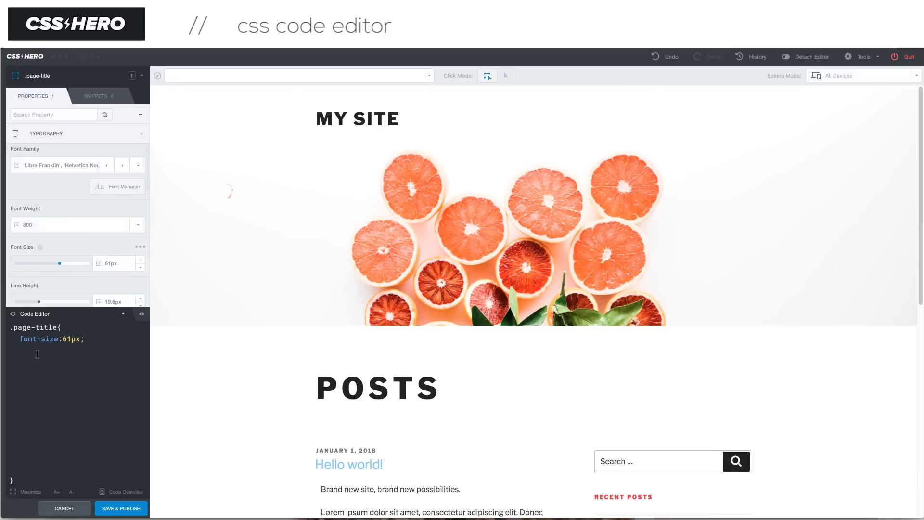
left_click_drag(95, 340, 15, 339)
key("BackSpace")
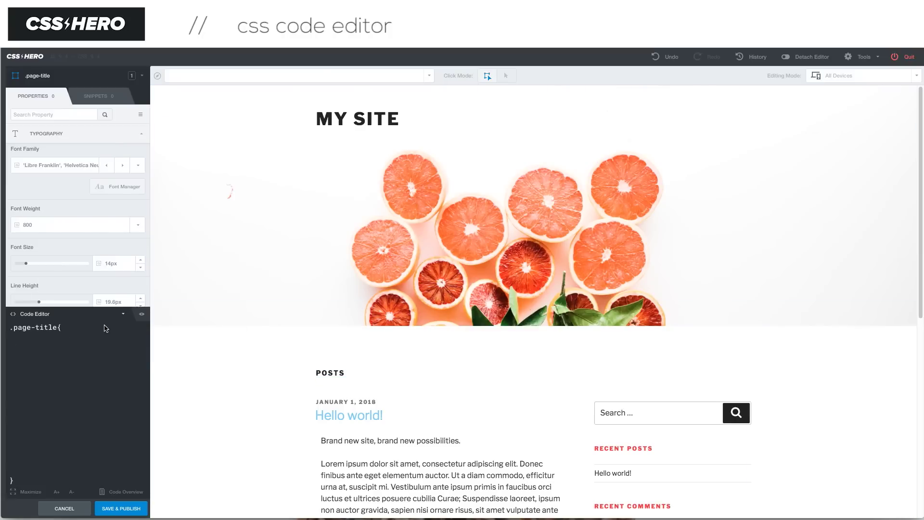
left_click_drag(26, 266, 47, 264)
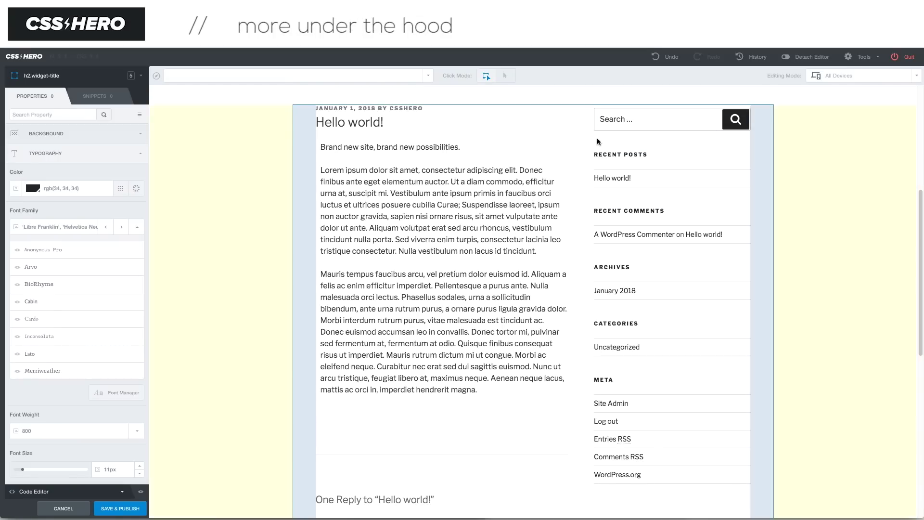
Select the RECENT POSTS title and set the widget title colour to rgb(138, 53, 53)
left_click(618, 154)
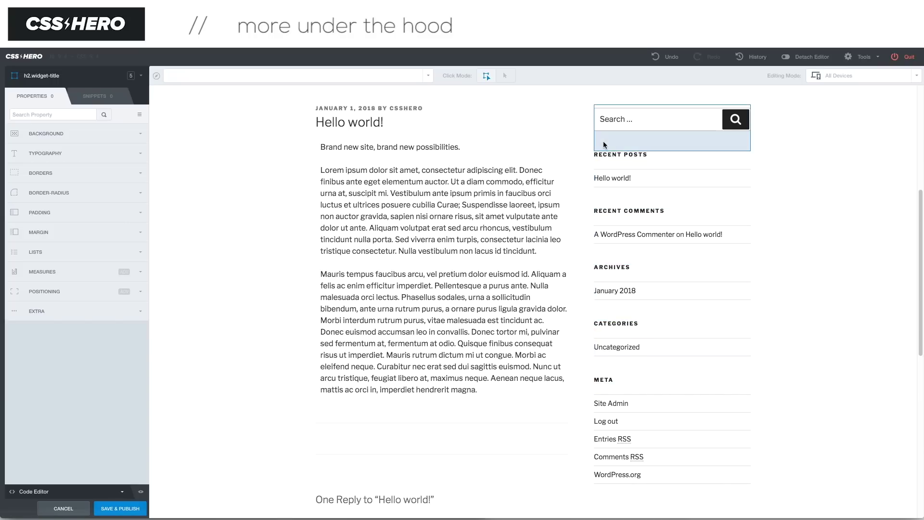
left_click(614, 156)
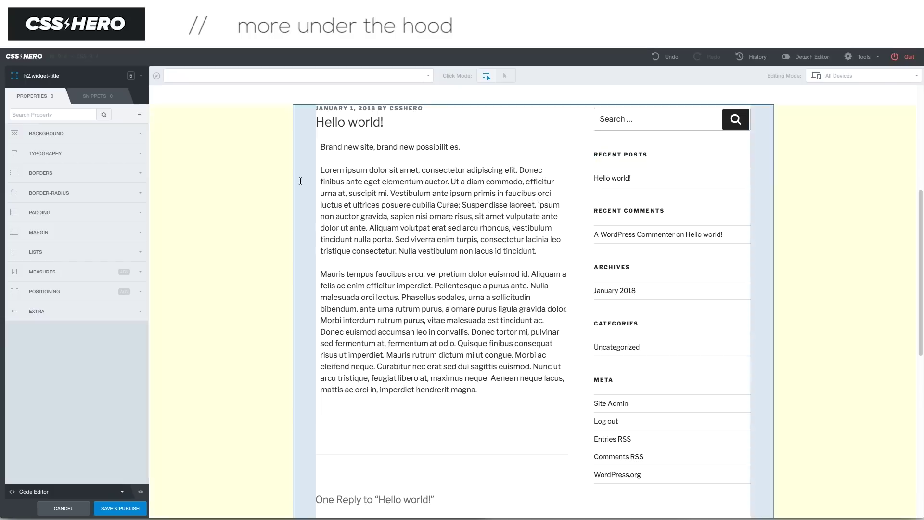
left_click(140, 154)
left_click(32, 187)
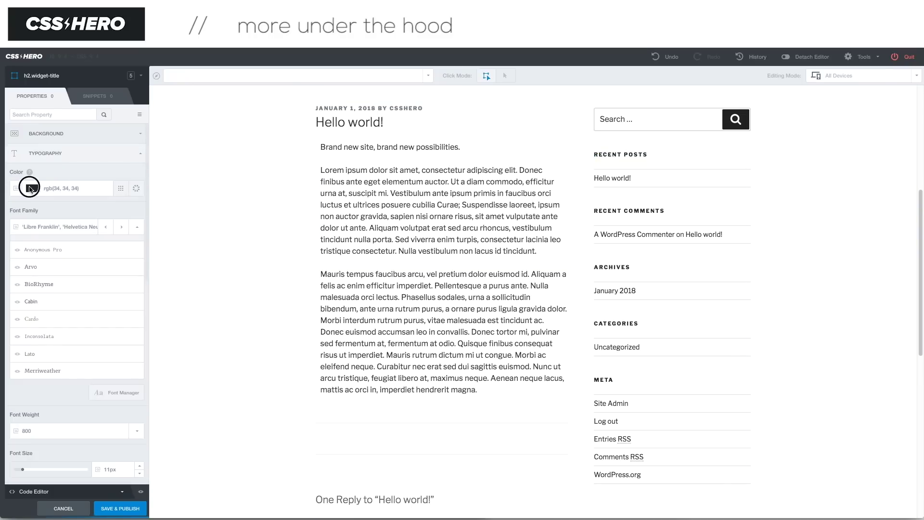
left_click(70, 231)
left_click_drag(70, 230, 76, 250)
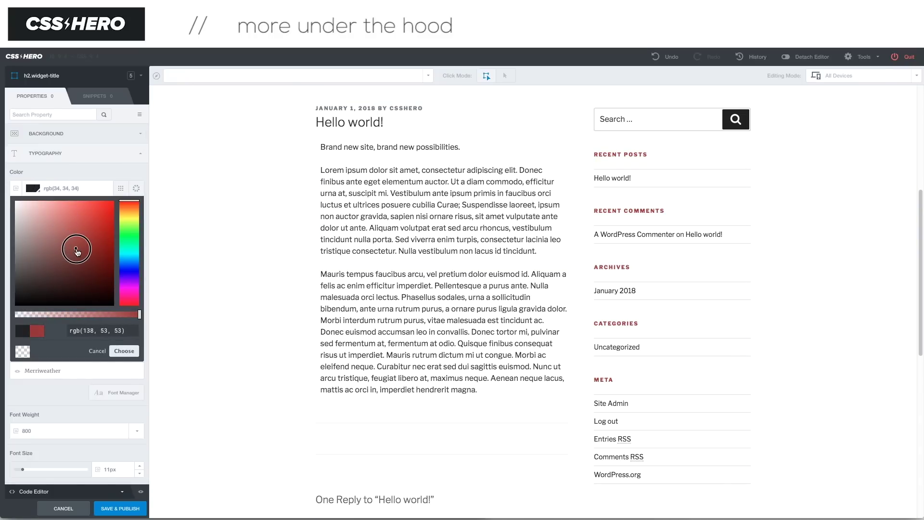
left_click(103, 168)
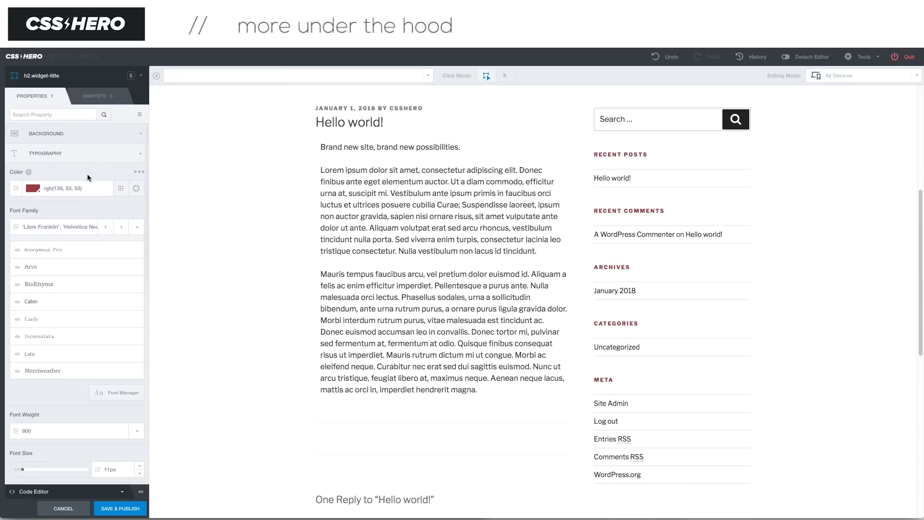
scroll(79, 182, "down", 1)
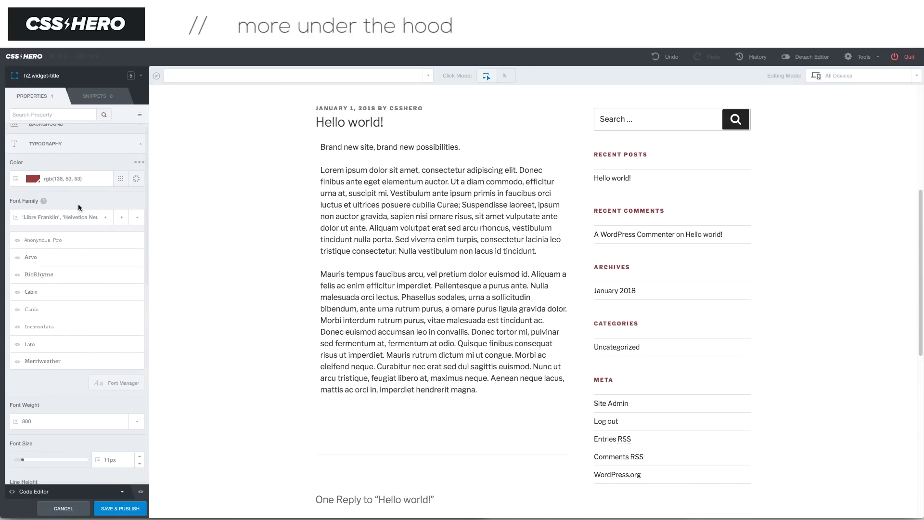
Expand the widget titles' BORDERS section, then scroll the preview back to the palm-tree header
scroll(72, 226, "down", 2)
scroll(39, 361, "down", 3)
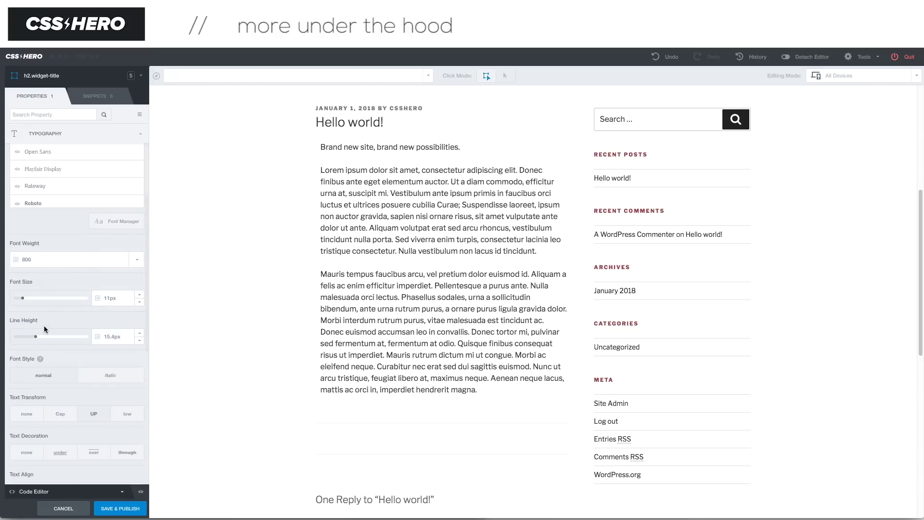
scroll(57, 308, "down", 3)
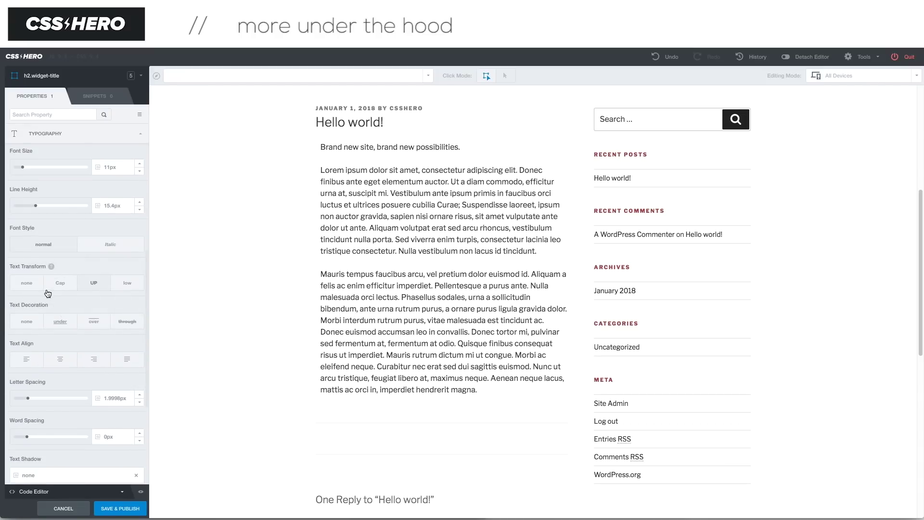
scroll(56, 308, "down", 5)
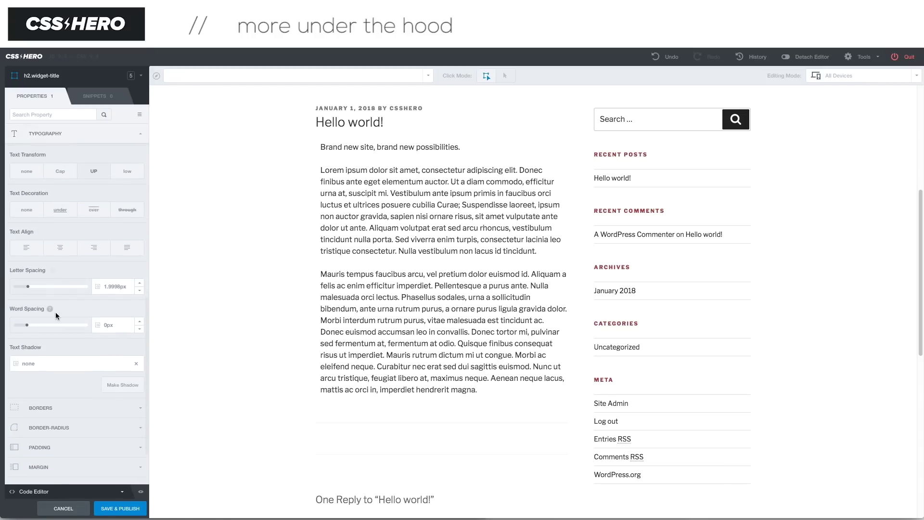
left_click(140, 303)
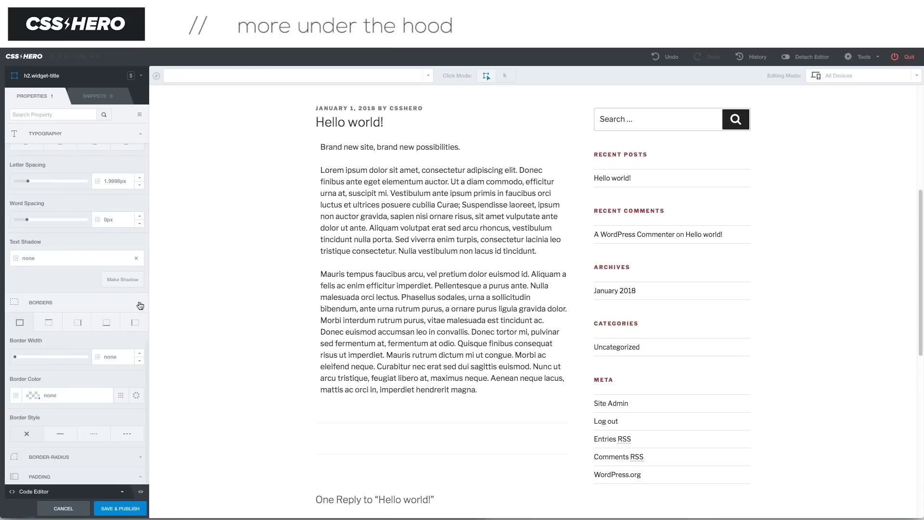
scroll(139, 313, "down", 3)
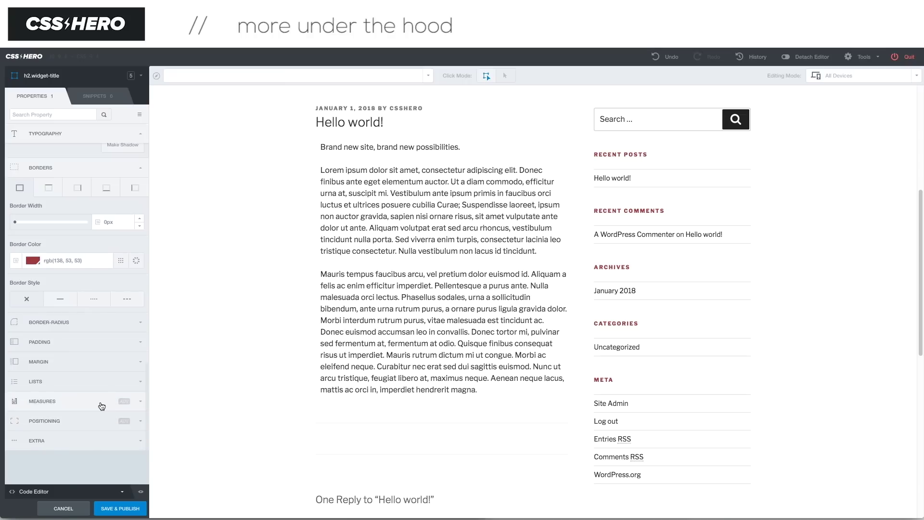
scroll(403, 430, "up", 3)
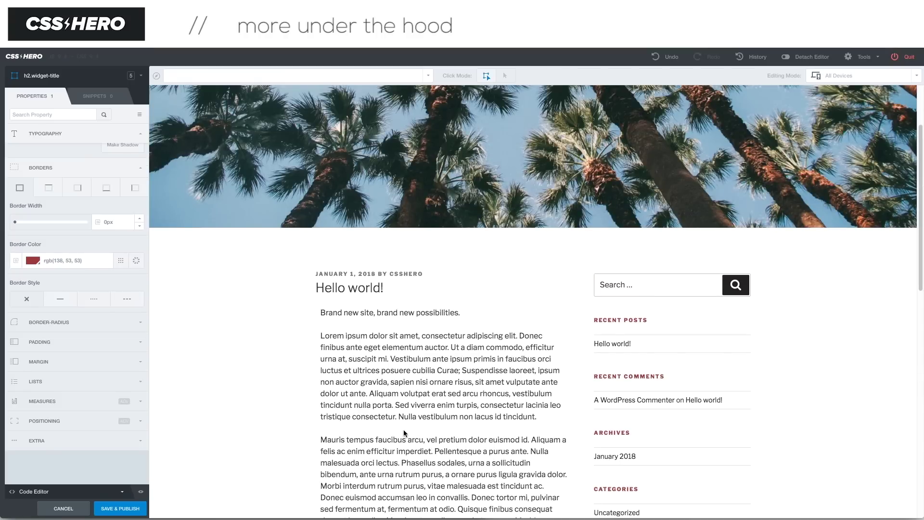